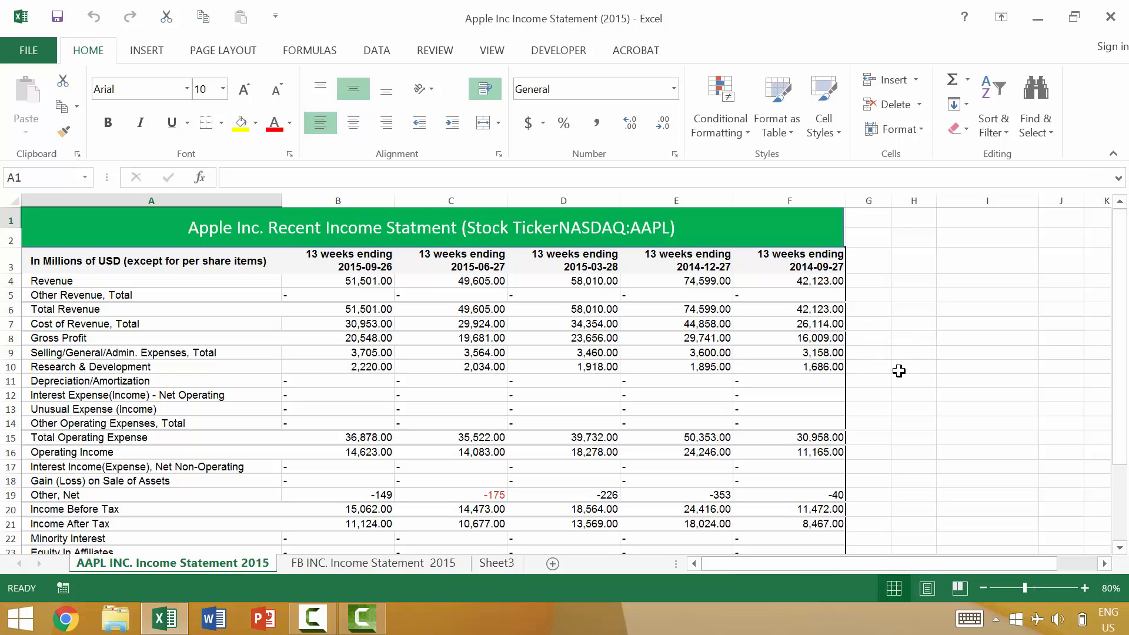
# - Examine the context commands for cell H4 and its number, alignment, font and border formatting options without changing anything
pyautogui.click(921, 283)
pyautogui.rightClick(919, 283)
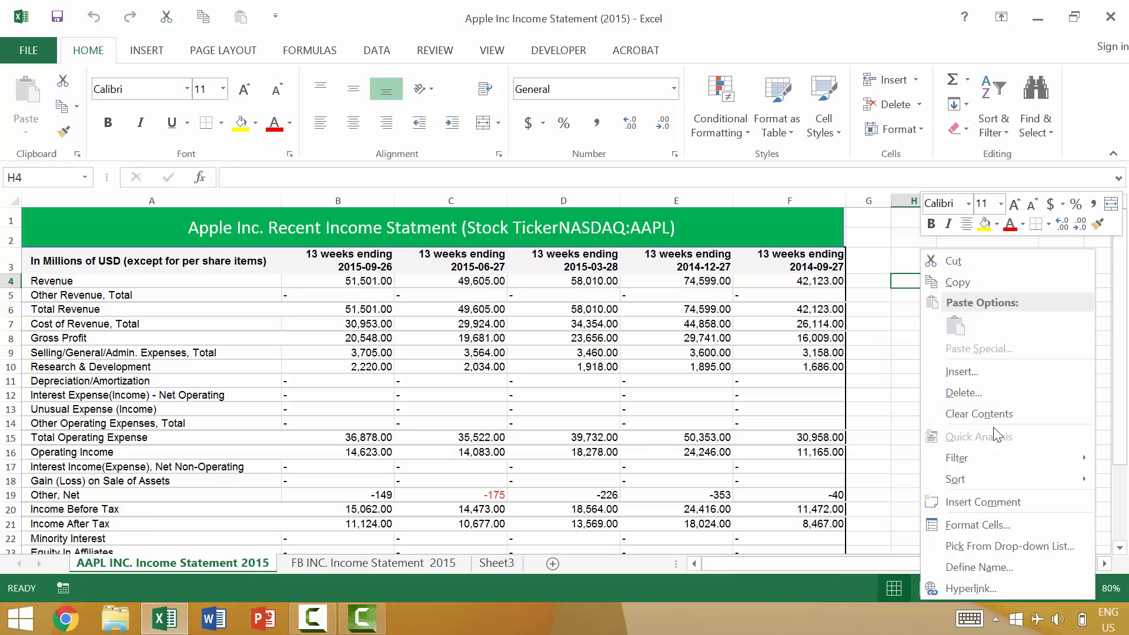
pyautogui.press('Escape')
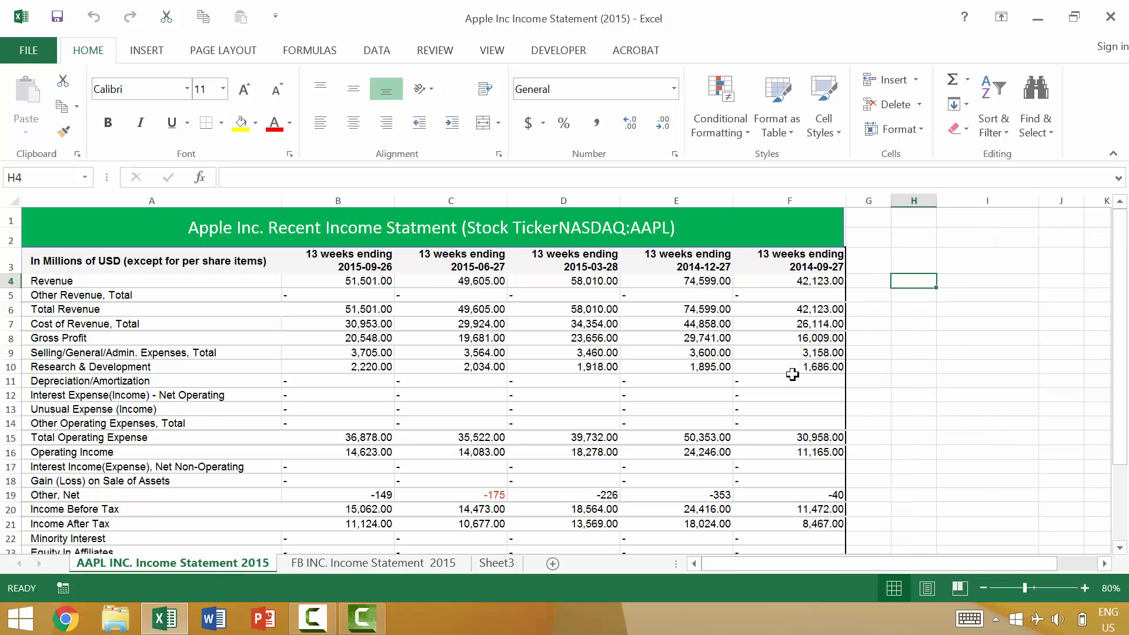
pyautogui.click(498, 154)
pyautogui.moveTo(345, 39); pyautogui.dragTo(537, 53)
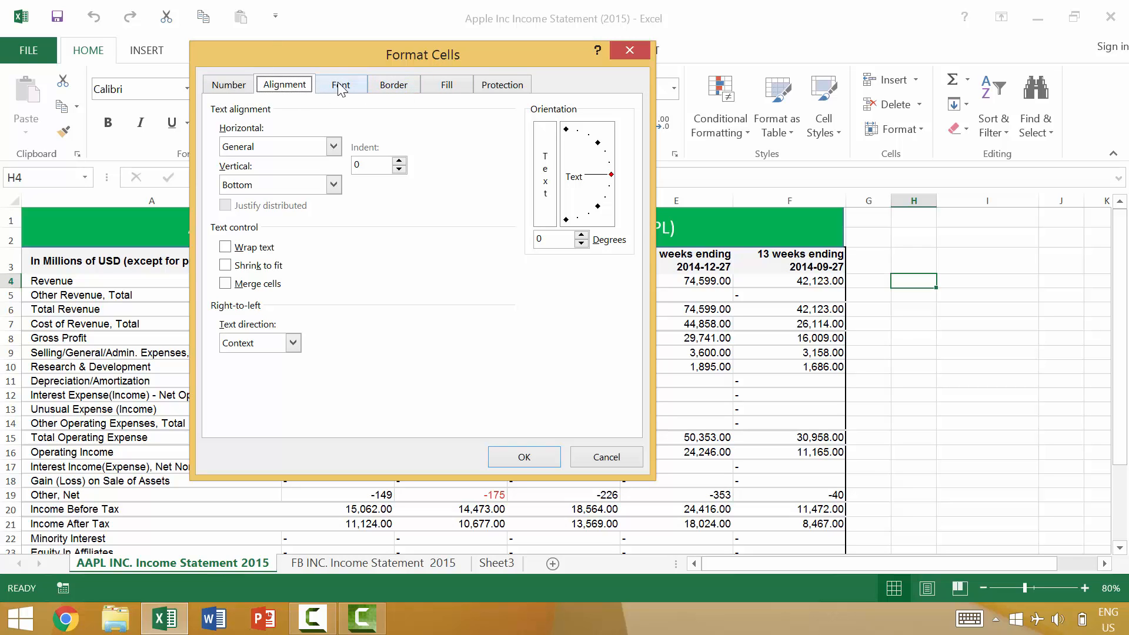
pyautogui.click(237, 95)
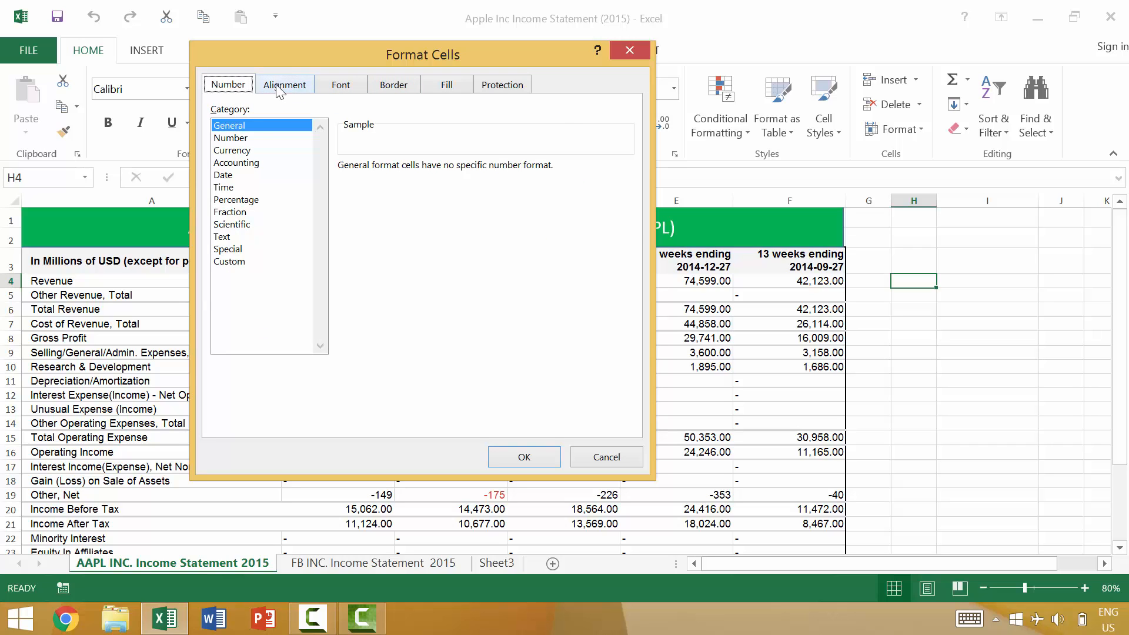
pyautogui.click(287, 88)
pyautogui.click(342, 90)
pyautogui.click(389, 91)
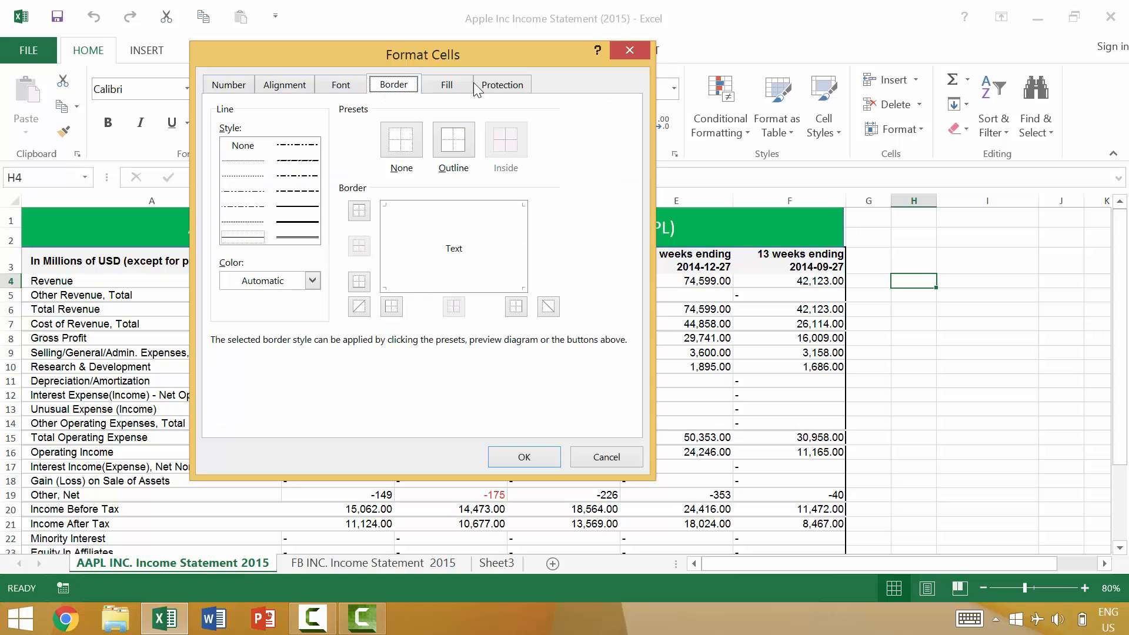
pyautogui.click(629, 51)
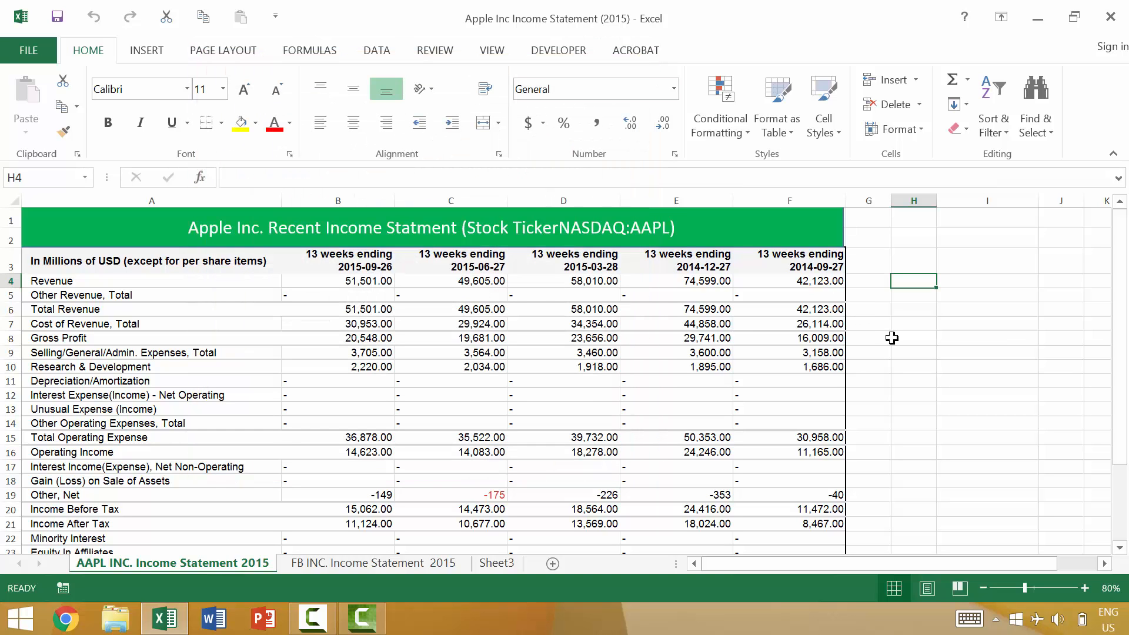
# - Select cell H3 and examine its context commands and the workbook window's control commands
pyautogui.rightClick(913, 261)
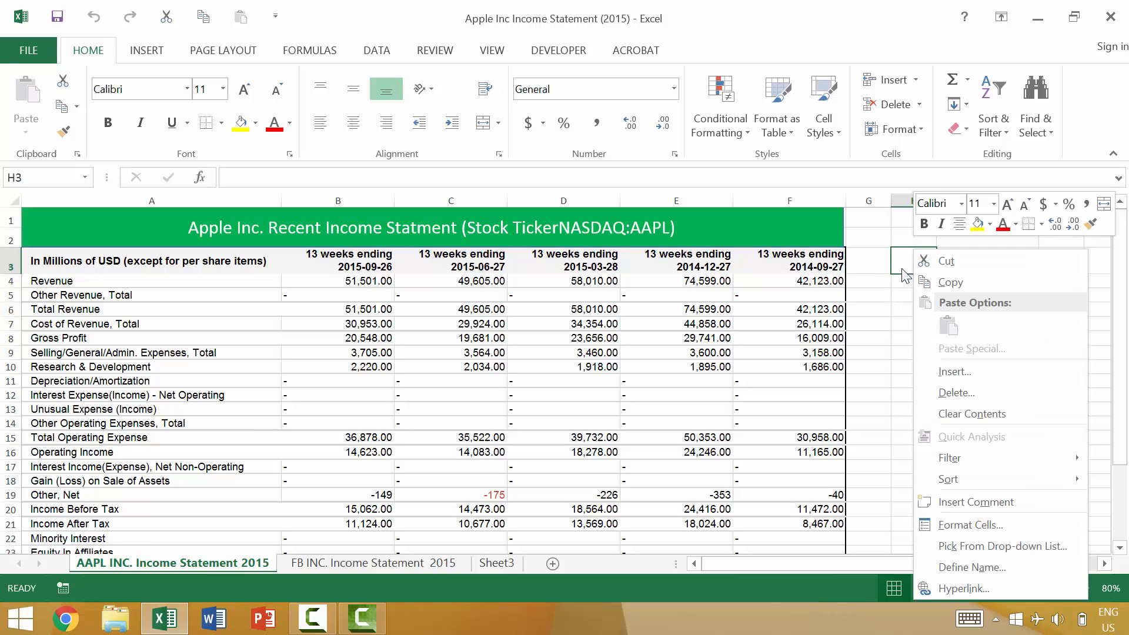
pyautogui.press('Escape')
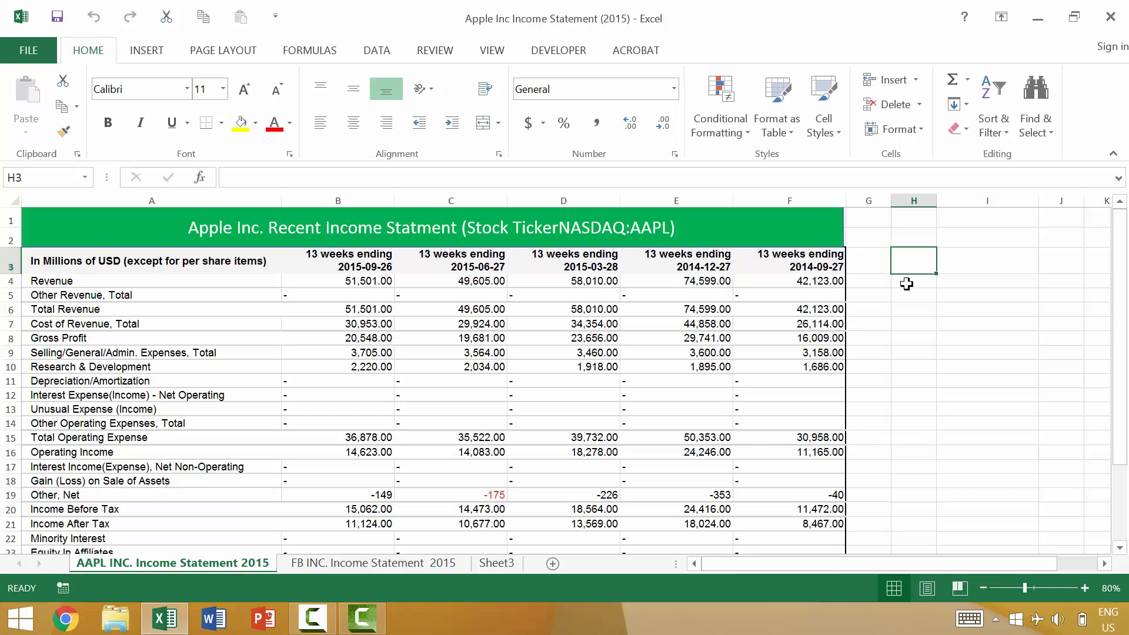
pyautogui.hotkey('shift', 'F10')
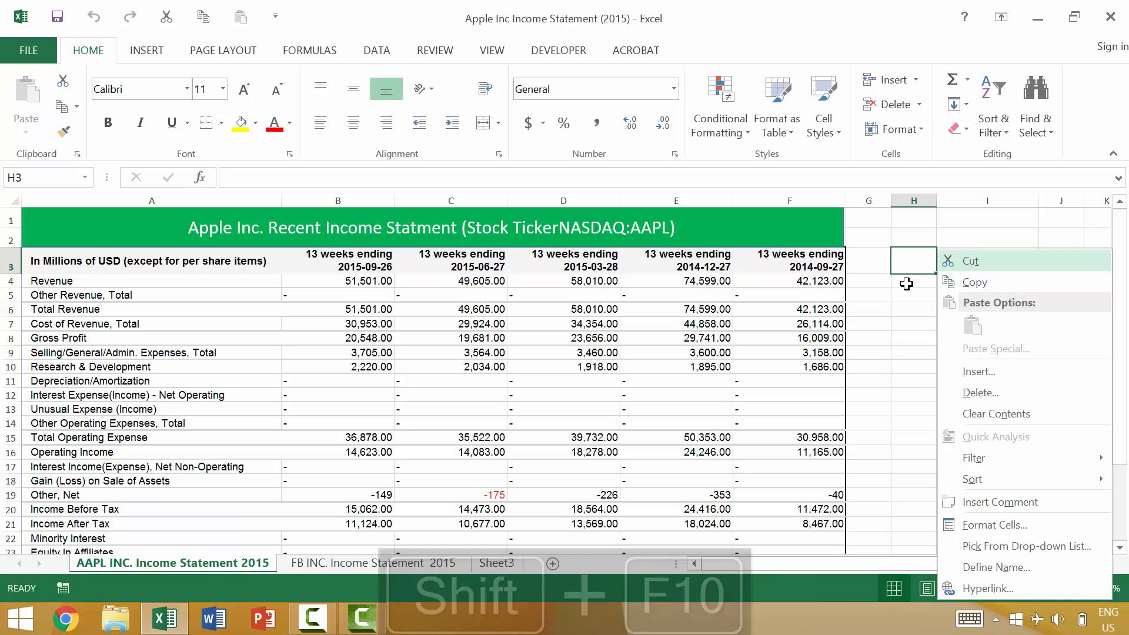
pyautogui.press('Escape')
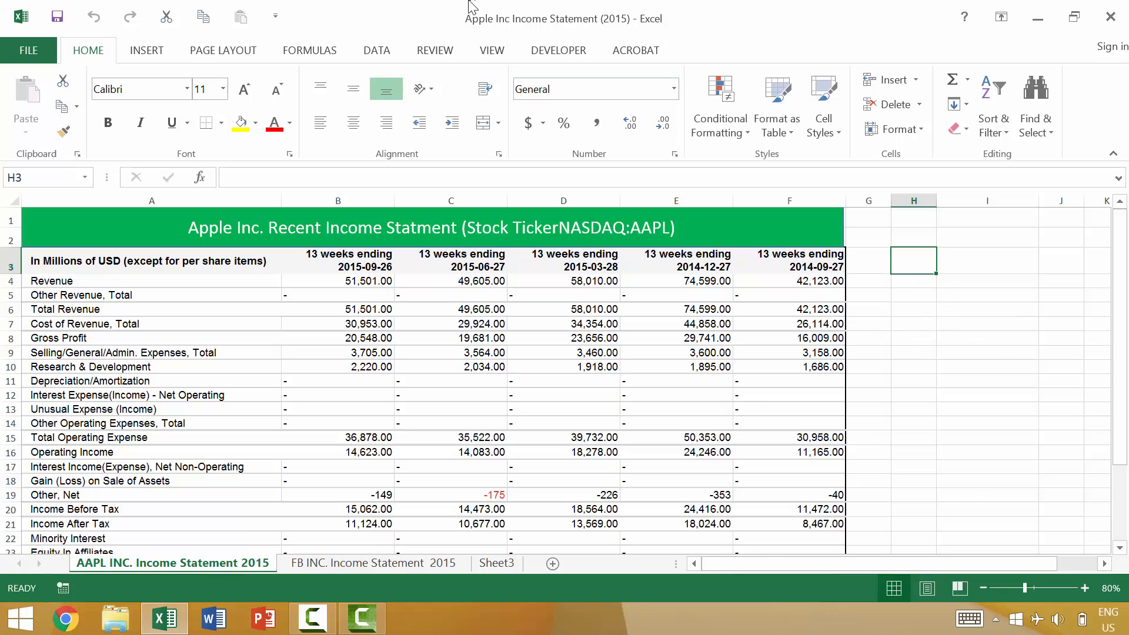
pyautogui.rightClick(449, 24)
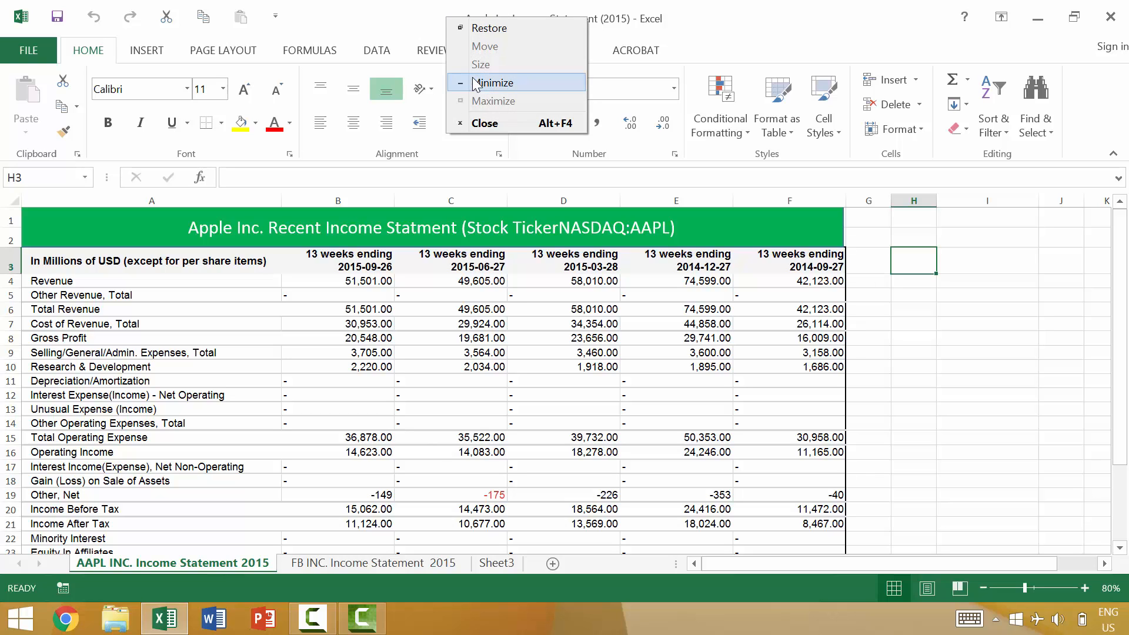
pyautogui.click(982, 368)
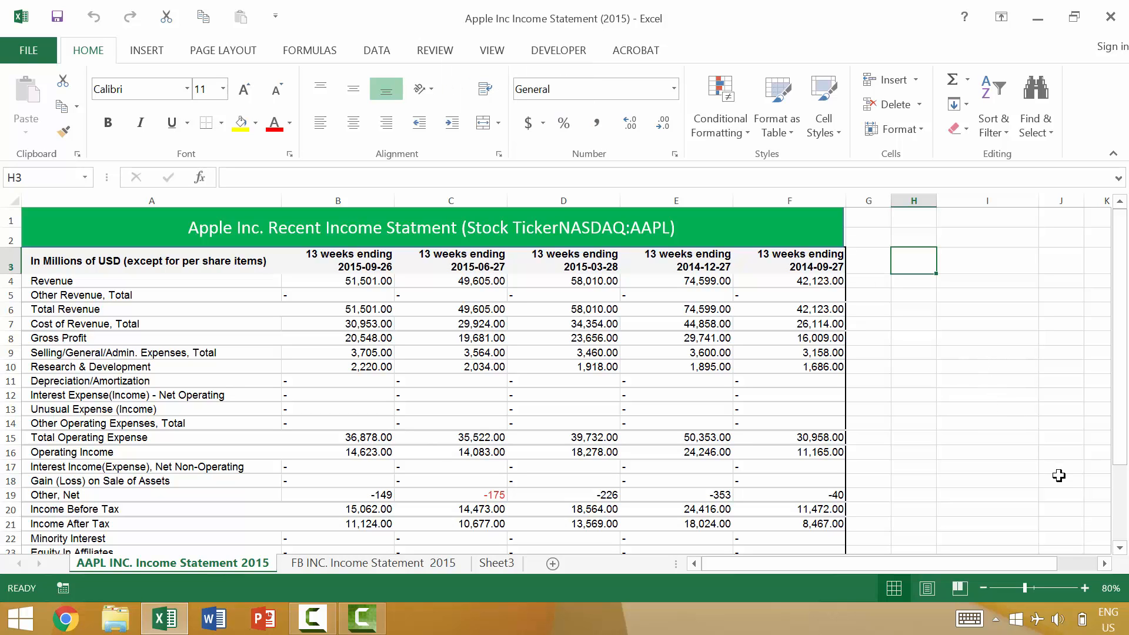
pyautogui.hotkey('alt', 'space')
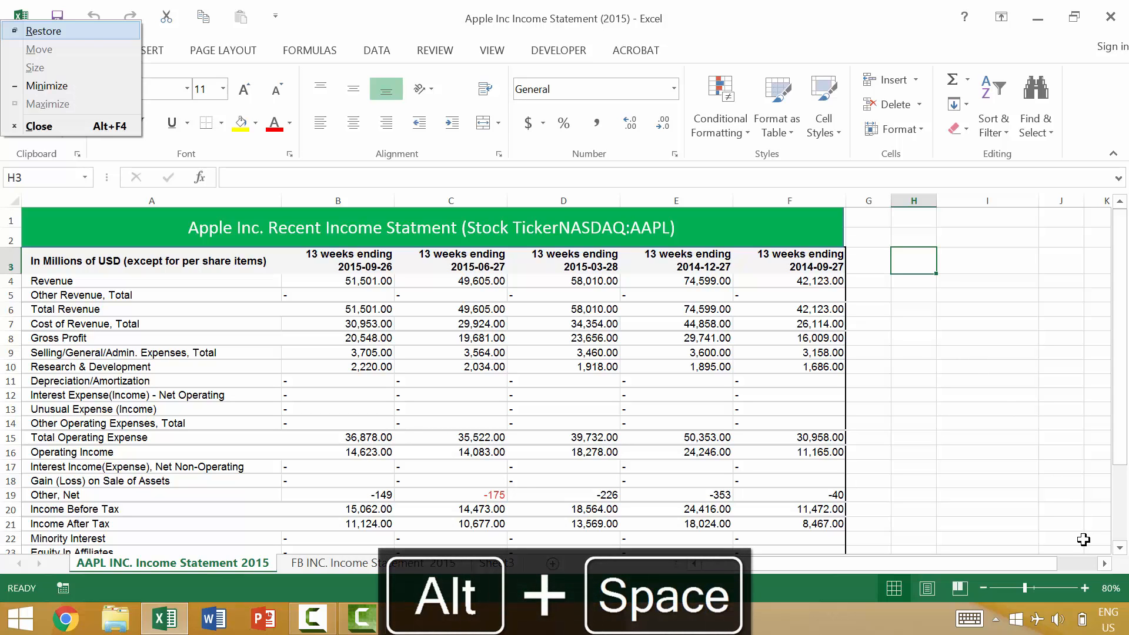
pyautogui.click(1084, 540)
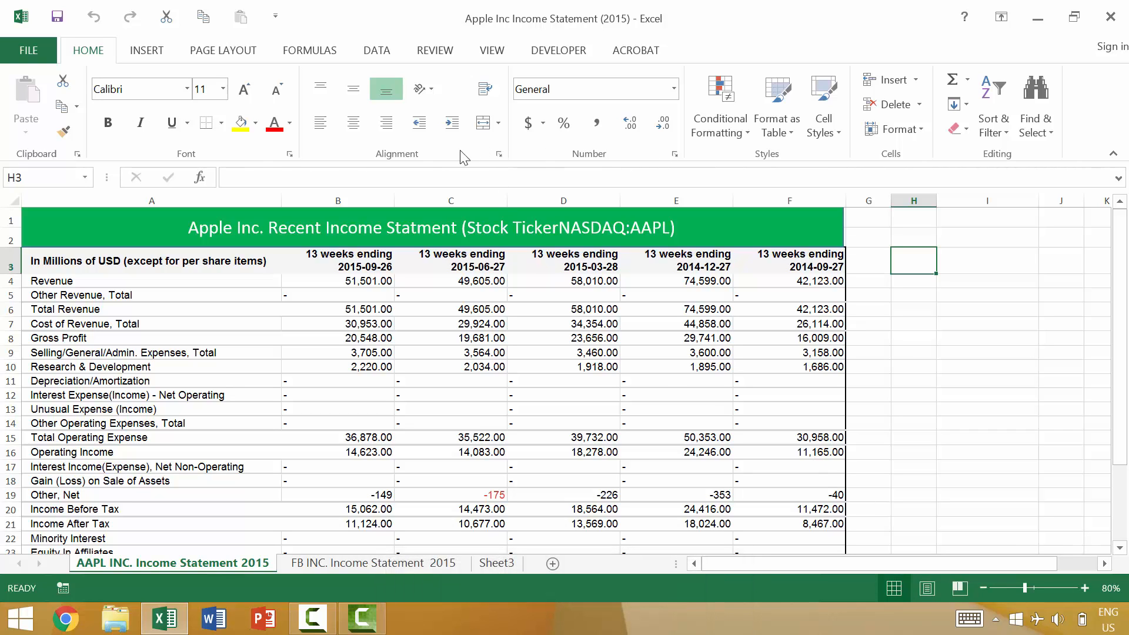
# - Open the font formatting settings for cell H3 and move the focus forward and backward through the available options
pyautogui.click(291, 154)
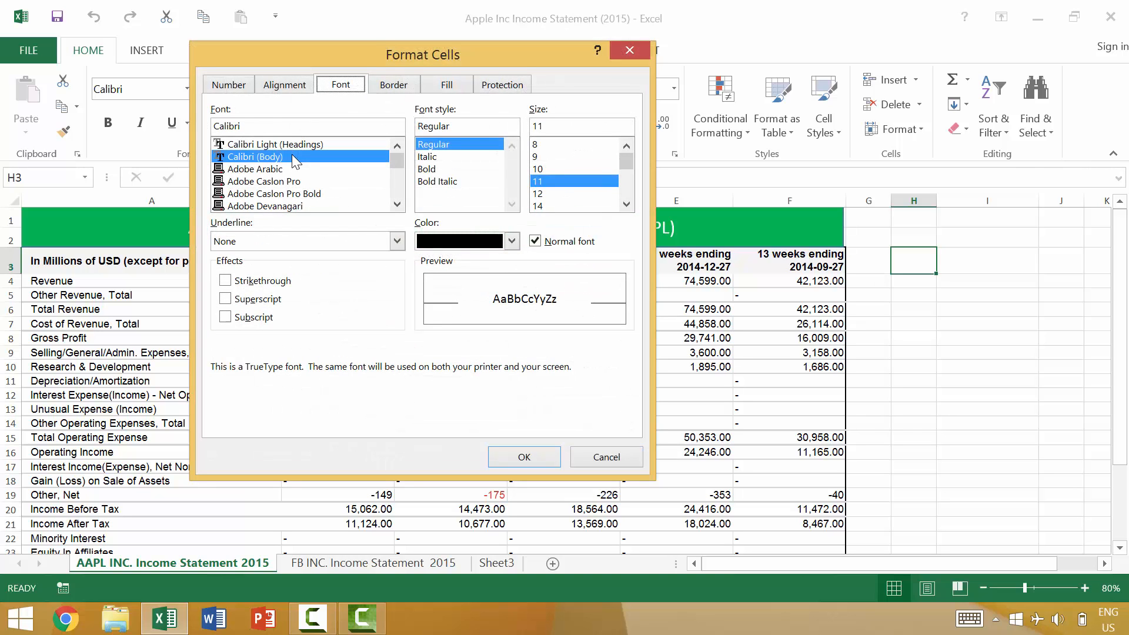
pyautogui.moveTo(422, 61); pyautogui.dragTo(601, 45)
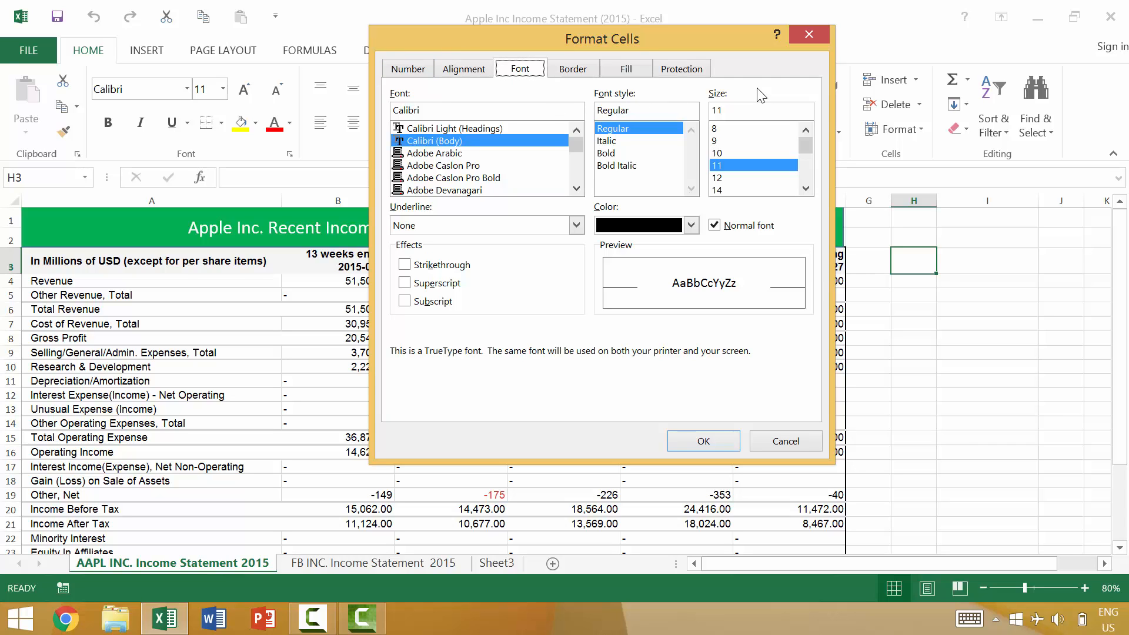
pyautogui.press('Tab')
pyautogui.press('Tab')
pyautogui.press('Tab')
pyautogui.press('Tab')
pyautogui.press('Tab')
pyautogui.press('Tab')
pyautogui.press('Tab')
pyautogui.press('Tab')
pyautogui.press('Tab')
pyautogui.press('Tab')
pyautogui.press('Tab')
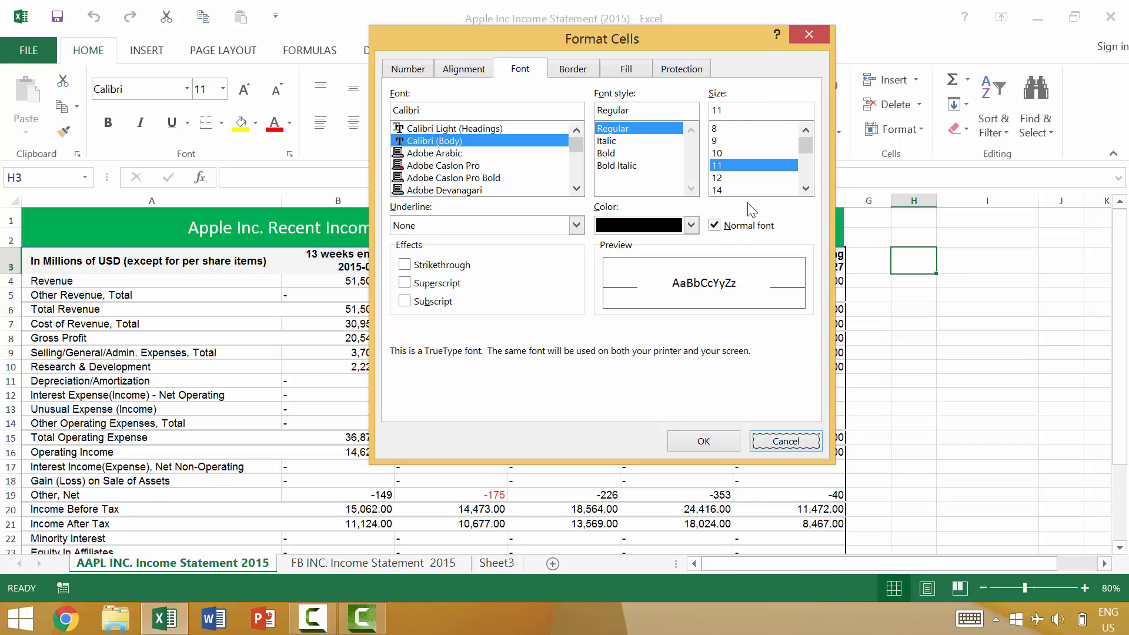
pyautogui.press('Tab')
pyautogui.press('Tab')
pyautogui.press('Tab')
pyautogui.press('Tab')
pyautogui.press('Tab')
pyautogui.press('Tab')
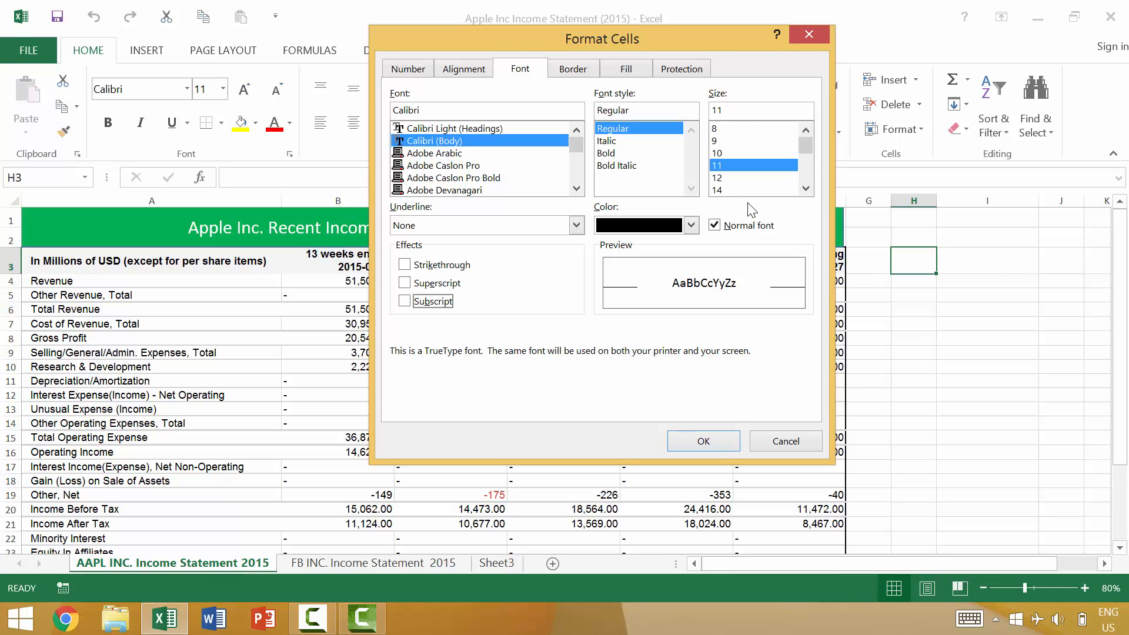
pyautogui.hotkey('shift', 'Tab')
pyautogui.hotkey('shift', 'Tab')
pyautogui.hotkey('shift', 'Tab')
pyautogui.hotkey('shift', 'Tab')
pyautogui.hotkey('shift', 'Tab')
pyautogui.hotkey('shift', 'Tab')
pyautogui.hotkey('shift', 'Tab')
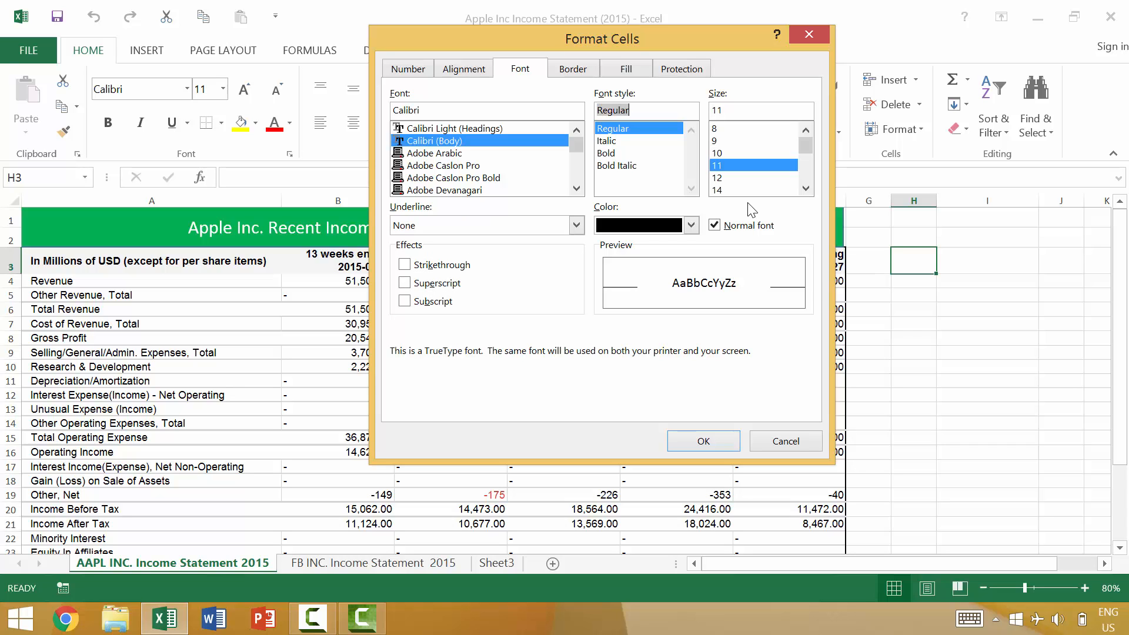
pyautogui.hotkey('shift', 'Tab')
pyautogui.hotkey('shift', 'Tab')
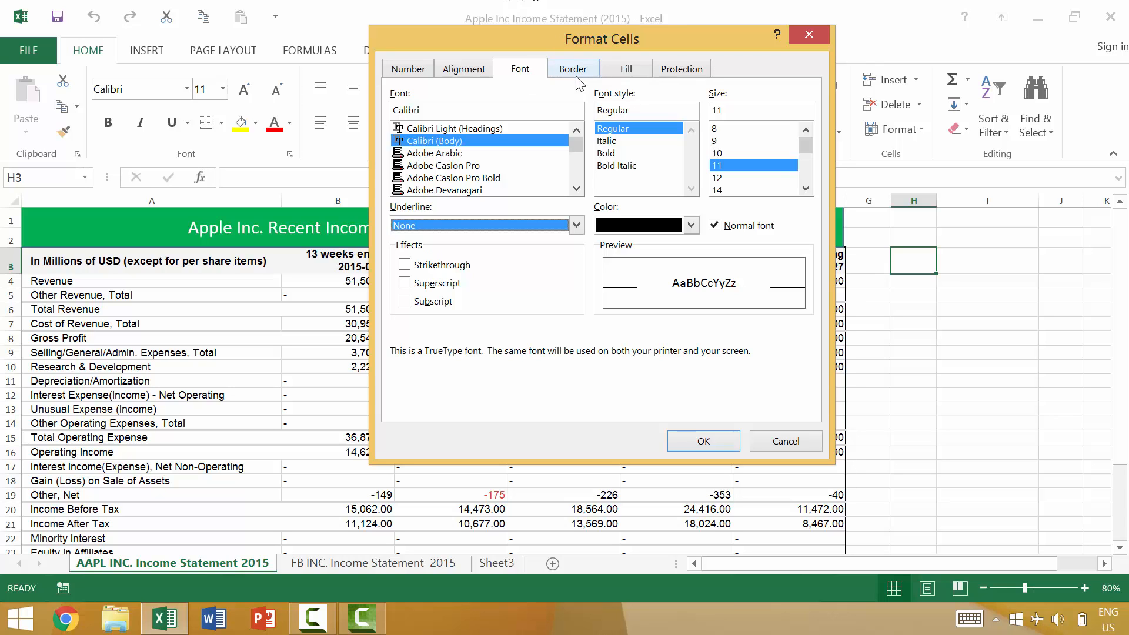
# - Cycle forward and backward through the Format Cells categories, ending on the font settings
pyautogui.hotkey('ctrl', 'Tab')
pyautogui.hotkey('ctrl', 'Tab')
pyautogui.hotkey('ctrl', 'Tab')
pyautogui.hotkey('ctrl', 'Tab')
pyautogui.hotkey('ctrl', 'Tab')
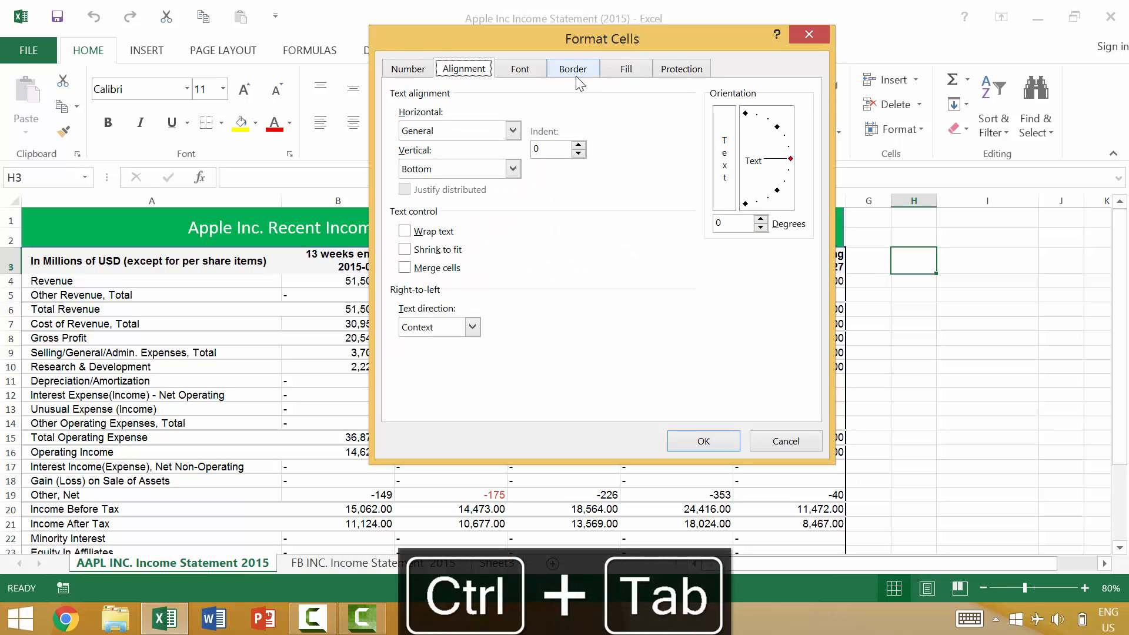
pyautogui.hotkey('ctrl', 'shift', 'Tab')
pyautogui.hotkey('ctrl', 'shift', 'Tab')
pyautogui.hotkey('ctrl', 'shift', 'Tab')
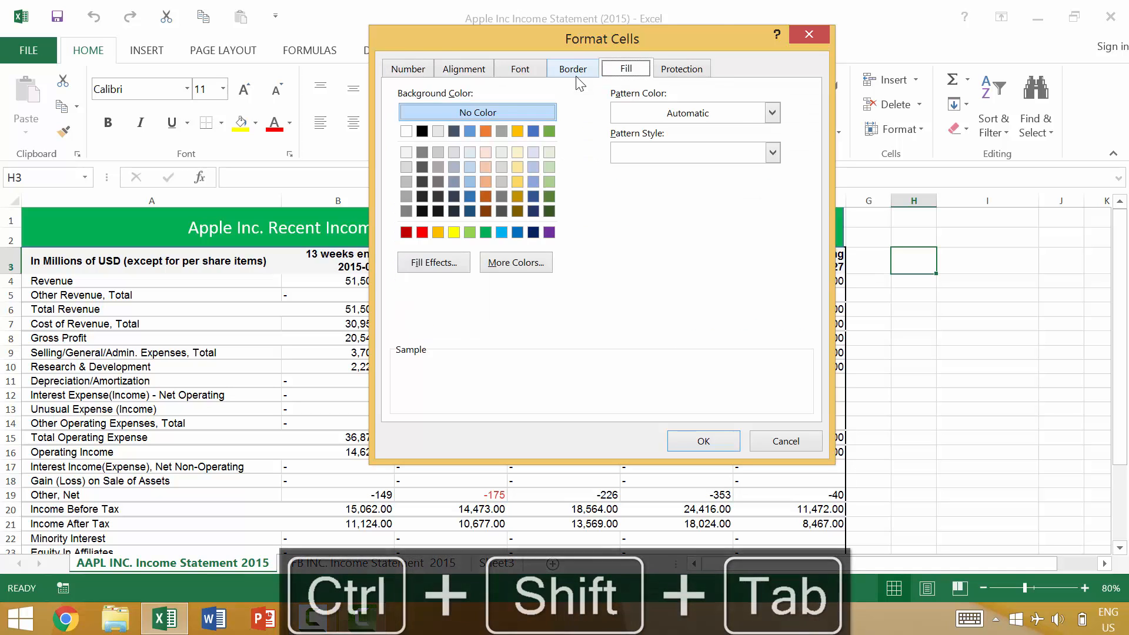
pyautogui.hotkey('ctrl', 'shift', 'Tab')
pyautogui.hotkey('ctrl', 'shift', 'Tab')
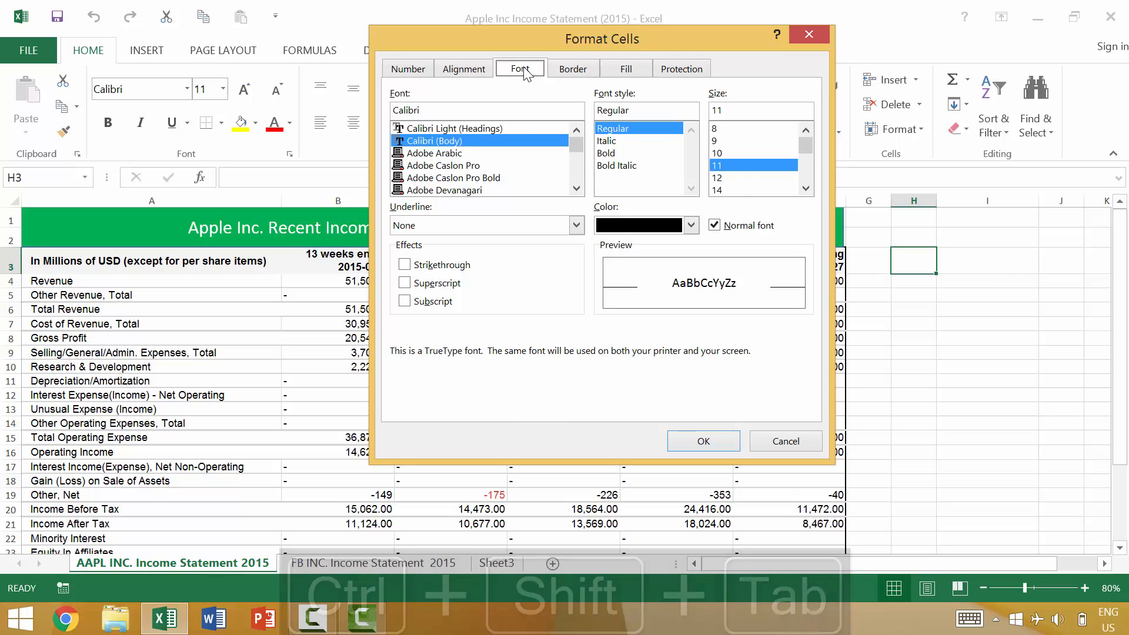
pyautogui.hotkey('ctrl', 'Tab')
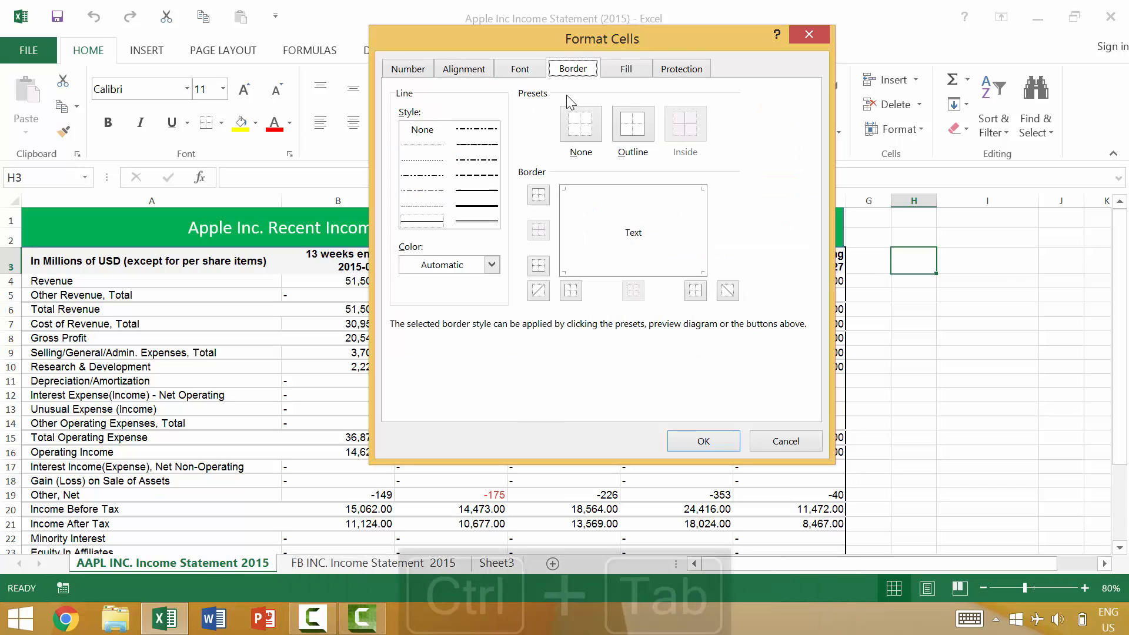
pyautogui.hotkey('ctrl', 'Tab')
pyautogui.hotkey('ctrl', 'Tab')
pyautogui.hotkey('ctrl', 'Tab')
pyautogui.hotkey('ctrl', 'Tab')
pyautogui.hotkey('ctrl', 'Tab')
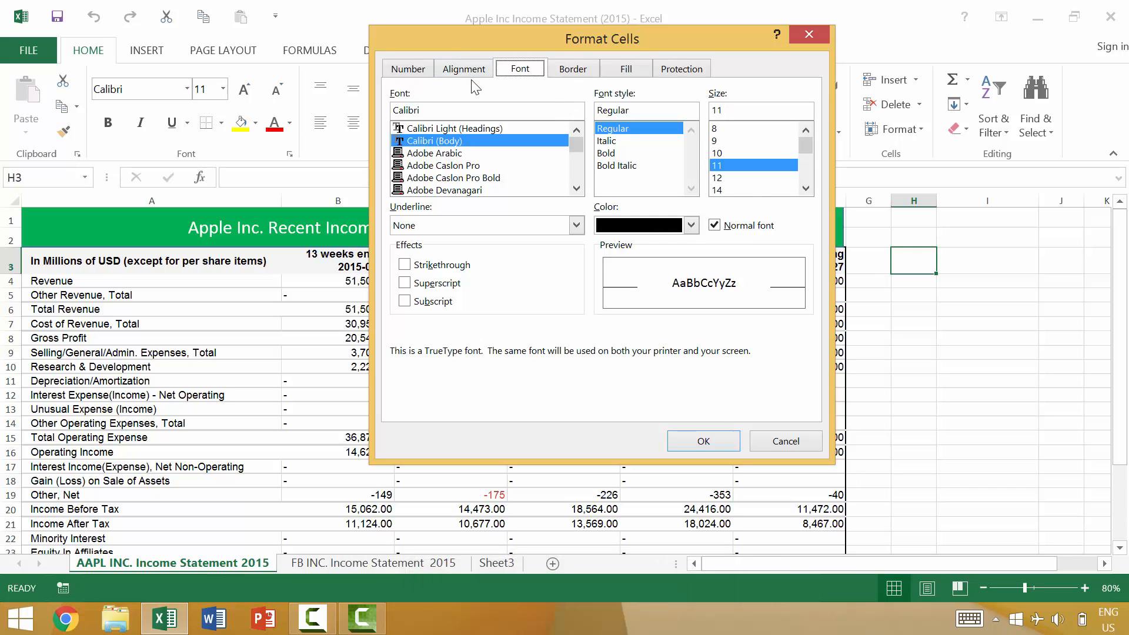
pyautogui.hotkey('ctrl', 'shift', 'Tab')
pyautogui.hotkey('ctrl', 'shift', 'Tab')
pyautogui.hotkey('ctrl', 'shift', 'Tab')
pyautogui.hotkey('ctrl', 'shift', 'Tab')
pyautogui.hotkey('ctrl', 'shift', 'Tab')
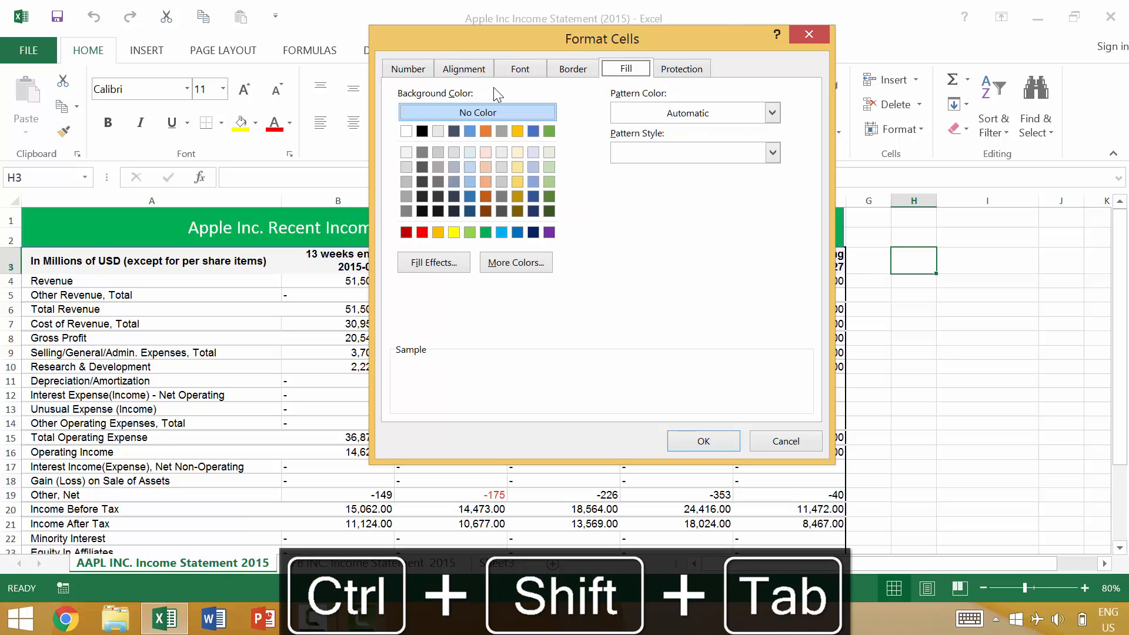
pyautogui.hotkey('ctrl', 'shift', 'Tab')
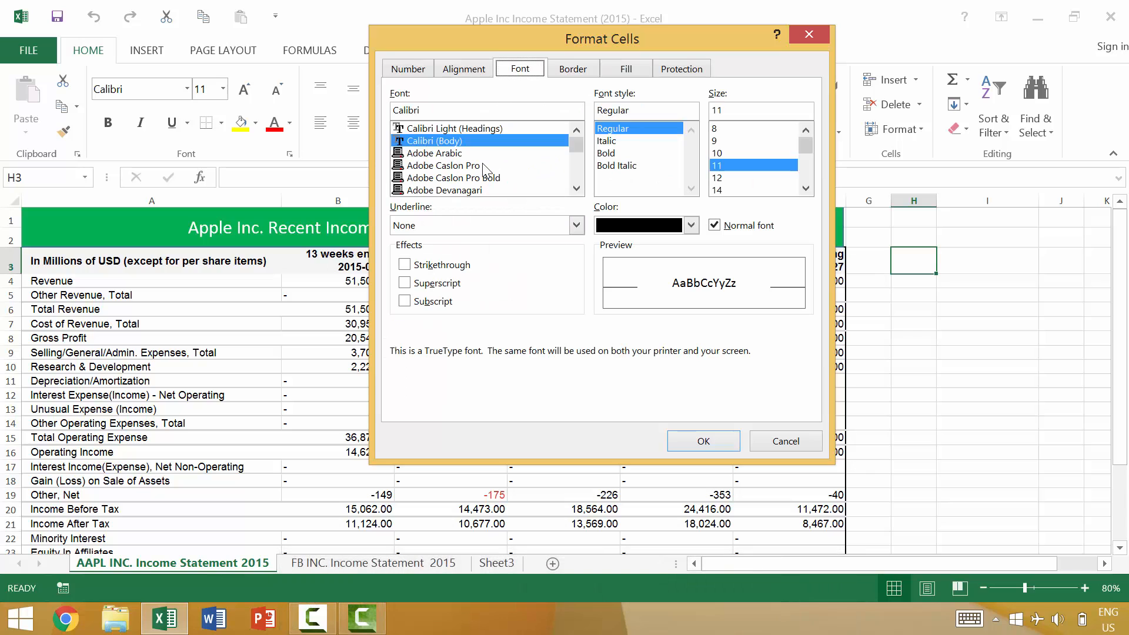
# - Move the focus through the font settings, ending on the Strikethrough effect
pyautogui.press('Tab')
pyautogui.press('Tab')
pyautogui.press('Tab')
pyautogui.press('Tab')
pyautogui.press('Tab')
pyautogui.press('Tab')
pyautogui.press('Tab')
pyautogui.press('Tab')
pyautogui.press('Tab')
pyautogui.press('Tab')
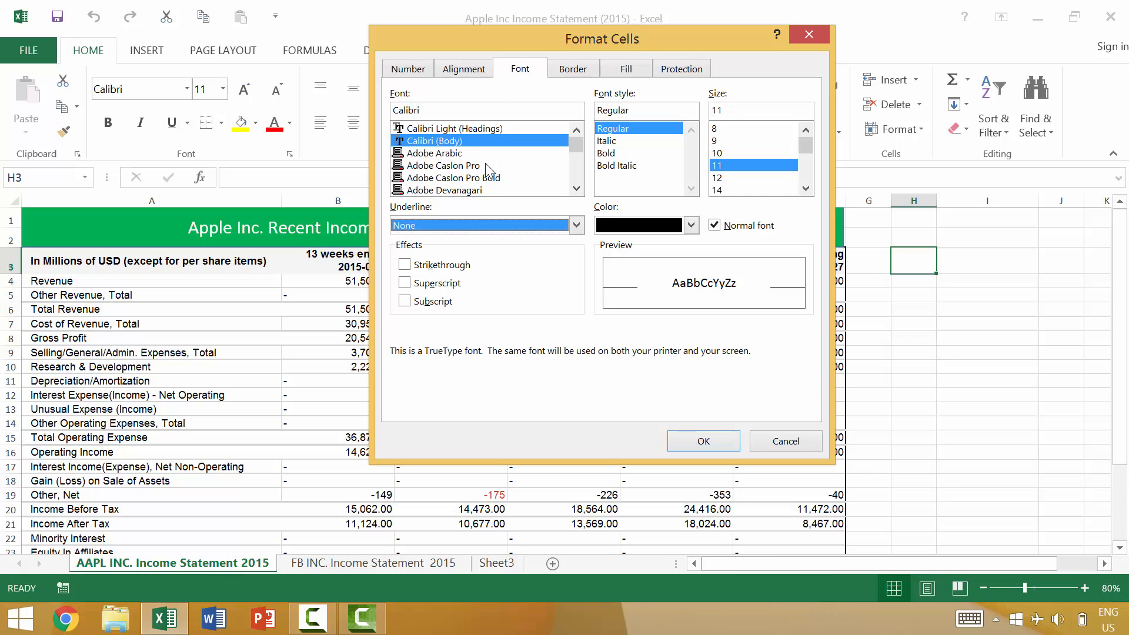
pyautogui.hotkey('shift', 'Tab')
pyautogui.hotkey('shift', 'Tab')
pyautogui.hotkey('shift', 'Tab')
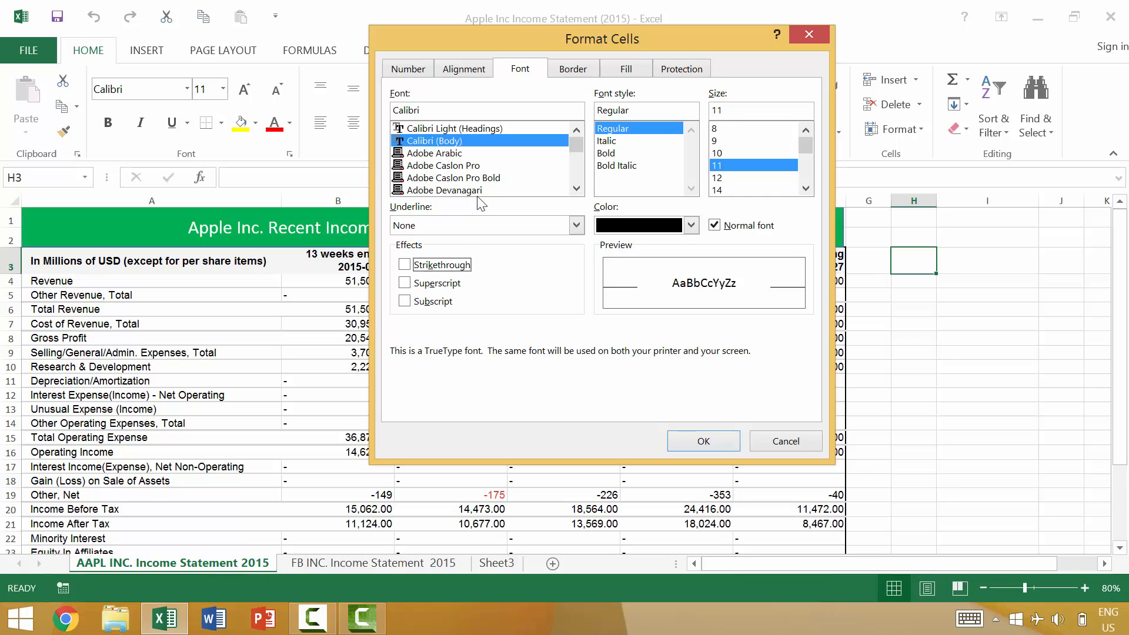
# - Toggle the Strikethrough effect on and off, leave it enabled, and apply it to cell H3
pyautogui.click(406, 269)
pyautogui.click(406, 267)
pyautogui.press('space')
pyautogui.press('space')
pyautogui.press('space')
pyautogui.click(405, 265)
pyautogui.click(406, 268)
pyautogui.click(405, 266)
pyautogui.press('Return')
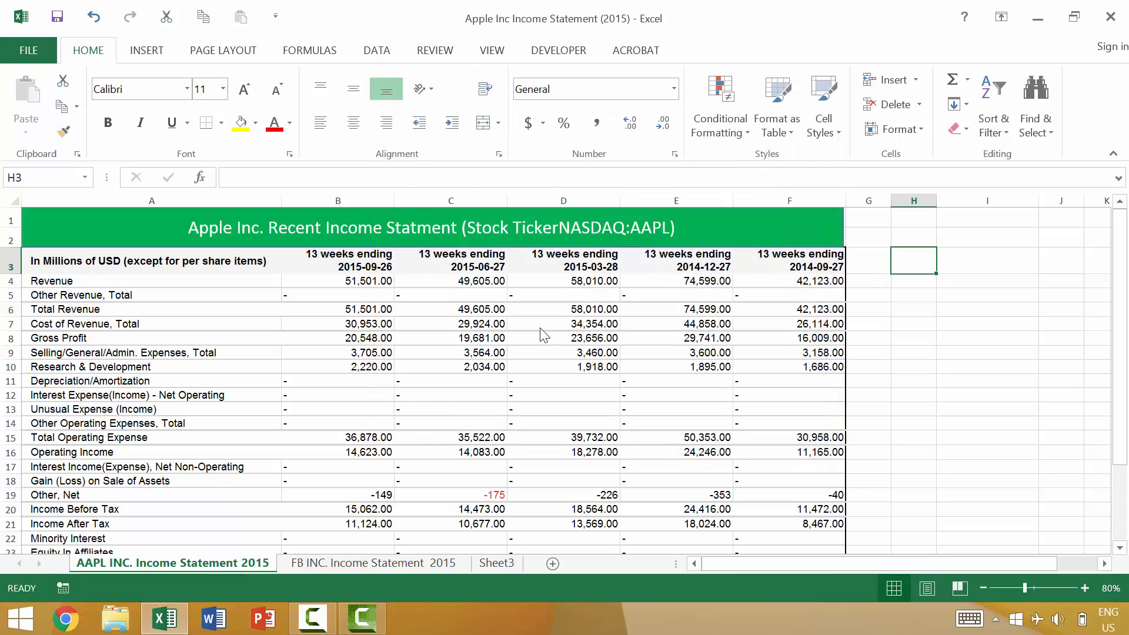
# - Enter the text "safefe" in cell H3, keeping that cell selected
pyautogui.write('safefe')
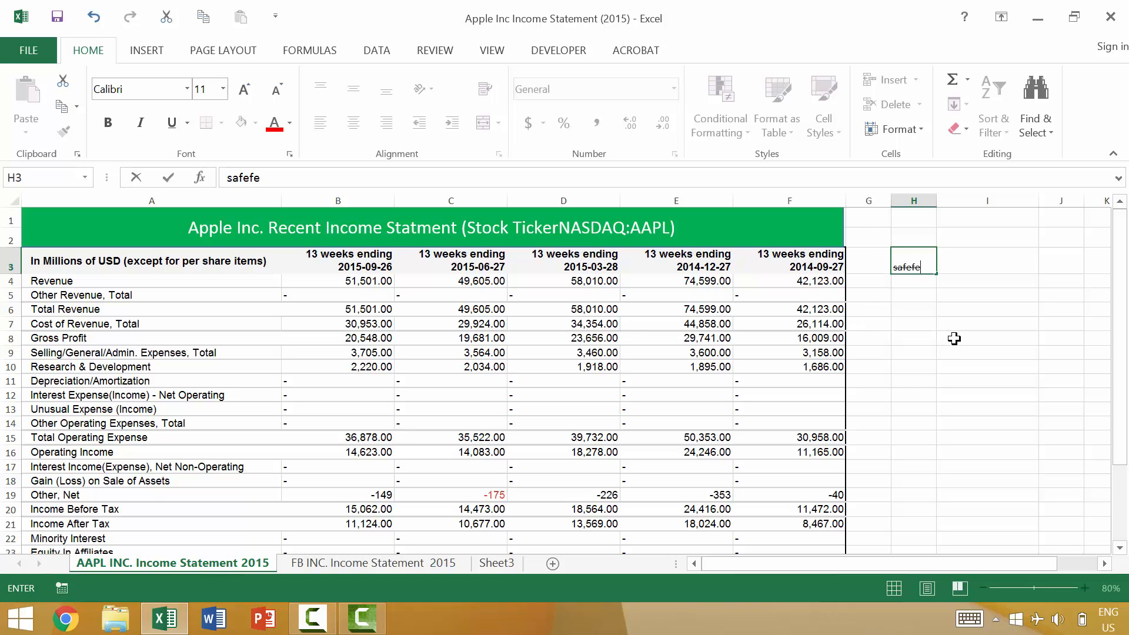
pyautogui.hotkey('ctrl', 'Return')
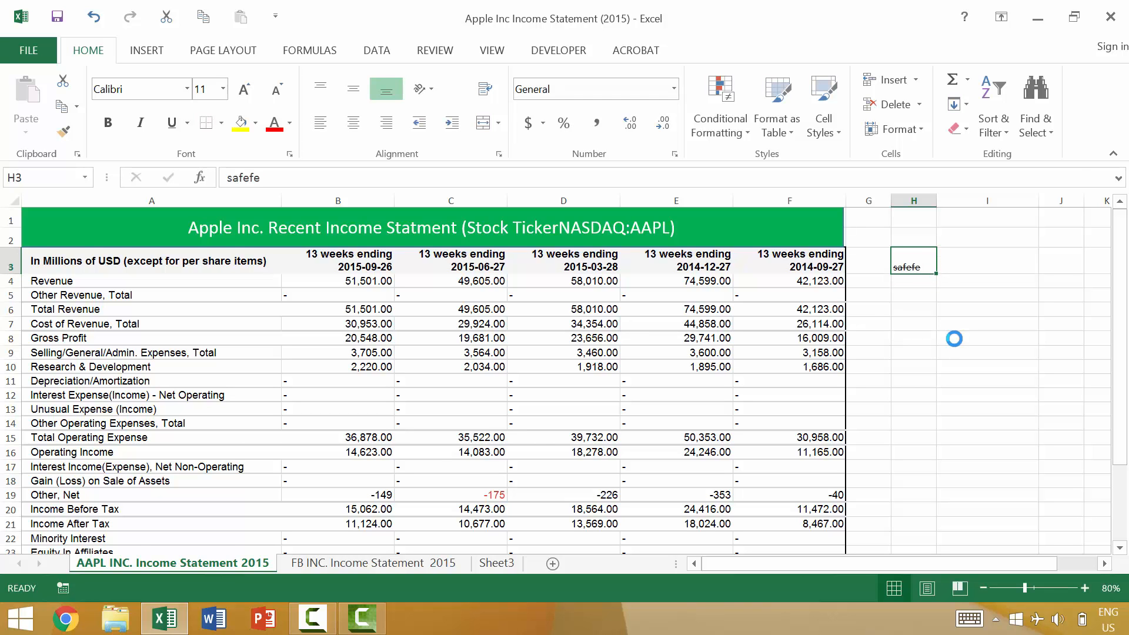
# - Remove the Strikethrough effect from the text in cell H3
pyautogui.scroll(5, 947, 337)
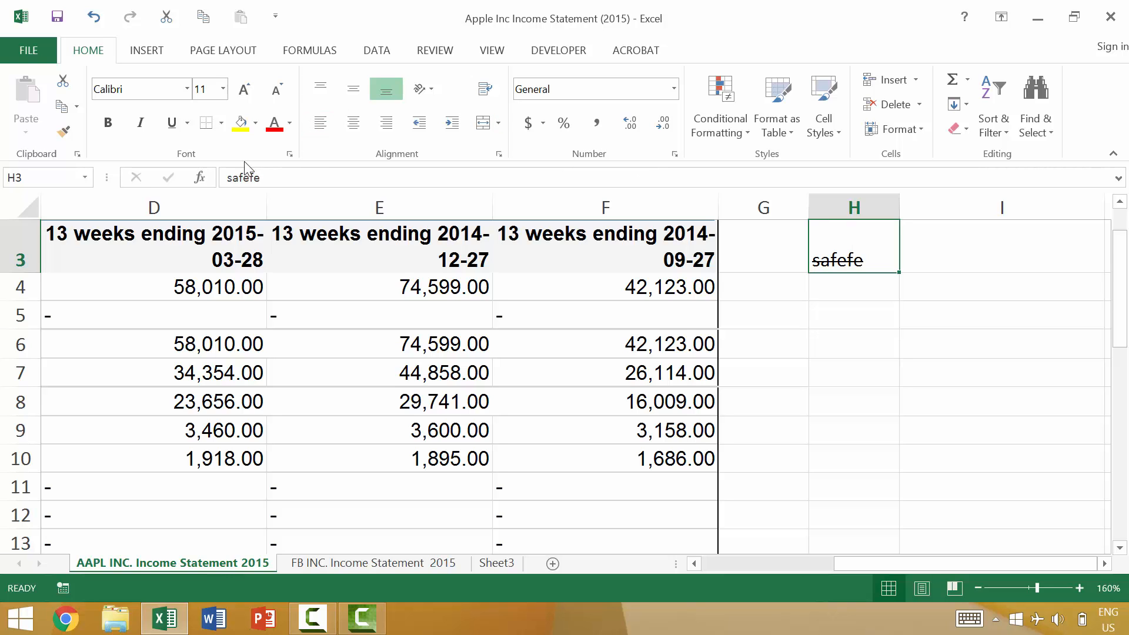
pyautogui.click(290, 155)
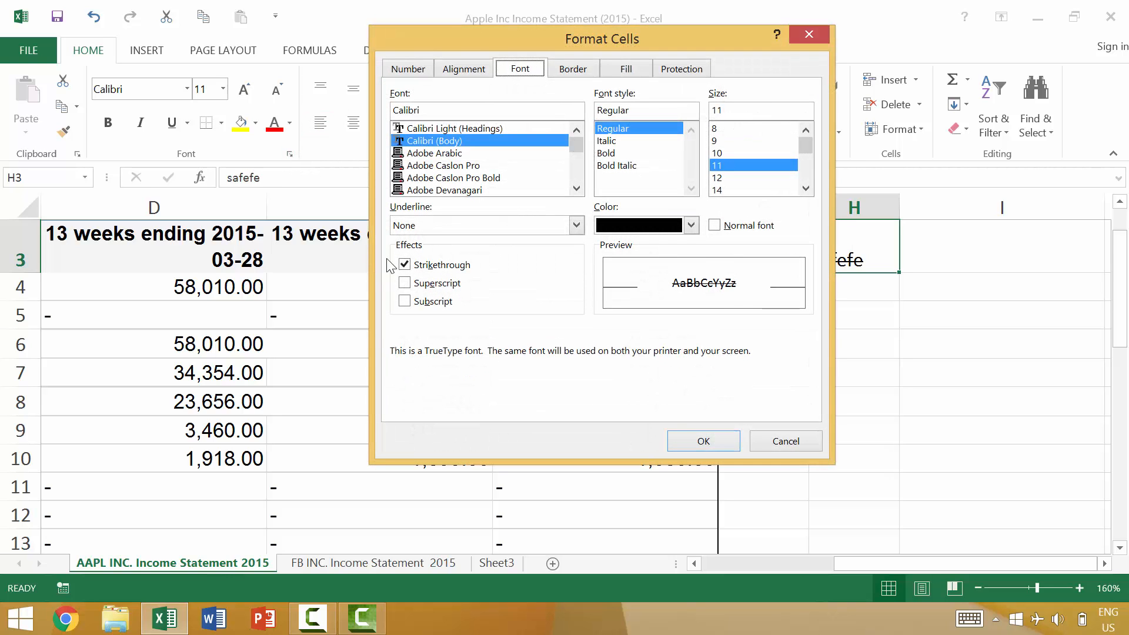
pyautogui.click(404, 264)
pyautogui.click(704, 441)
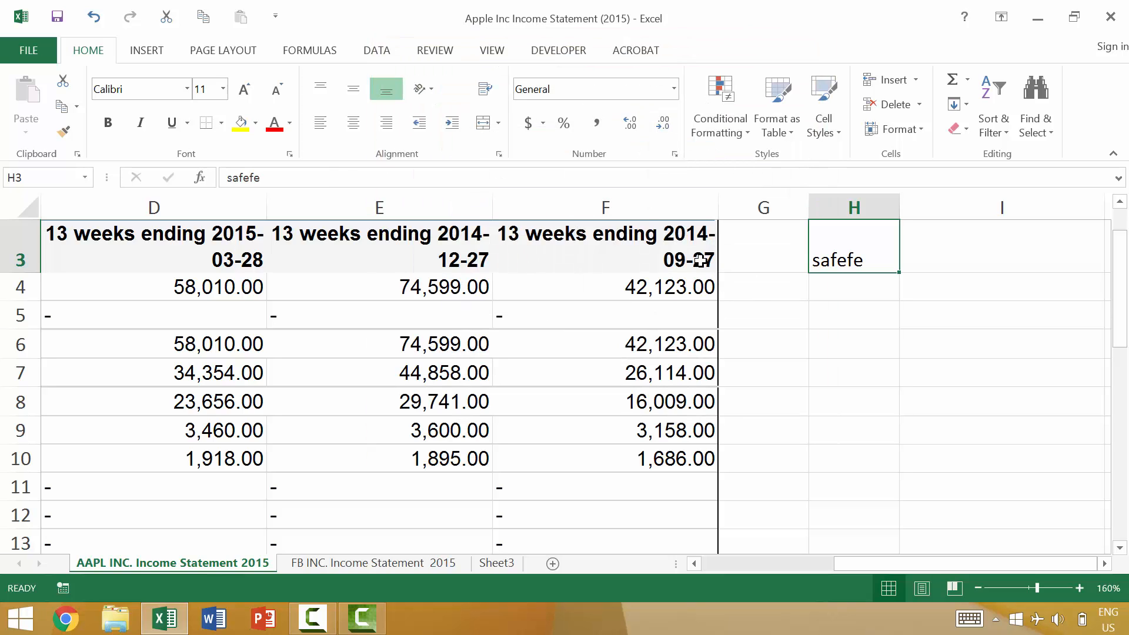
# - Try the standard red font color on cell H3 in the Format Cells dialog, then discard the change
pyautogui.click(291, 154)
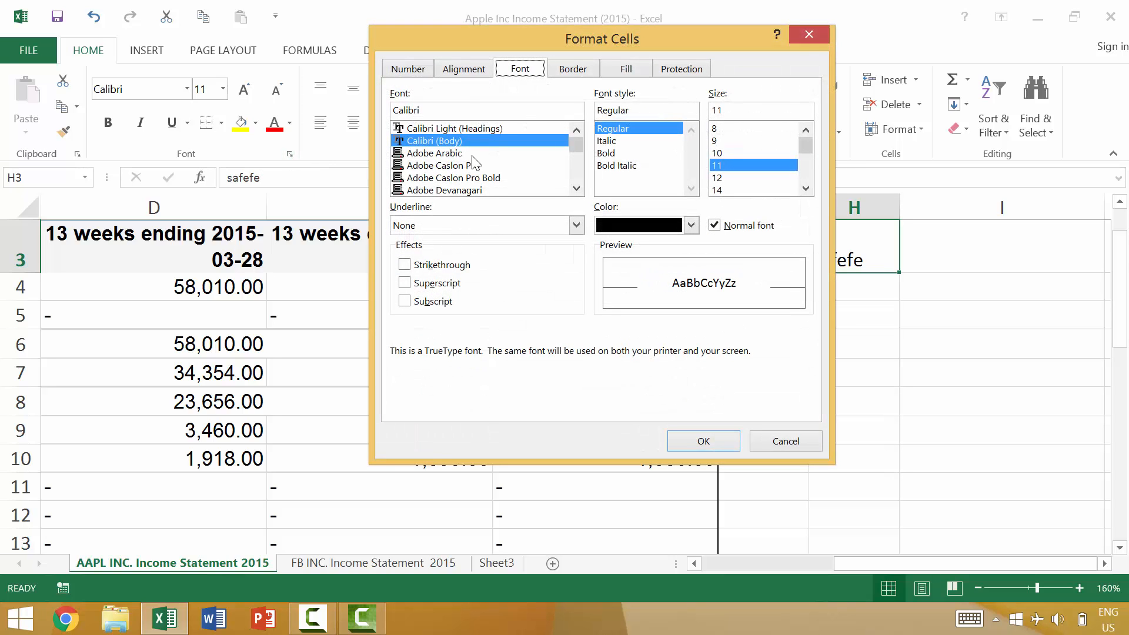
pyautogui.click(690, 226)
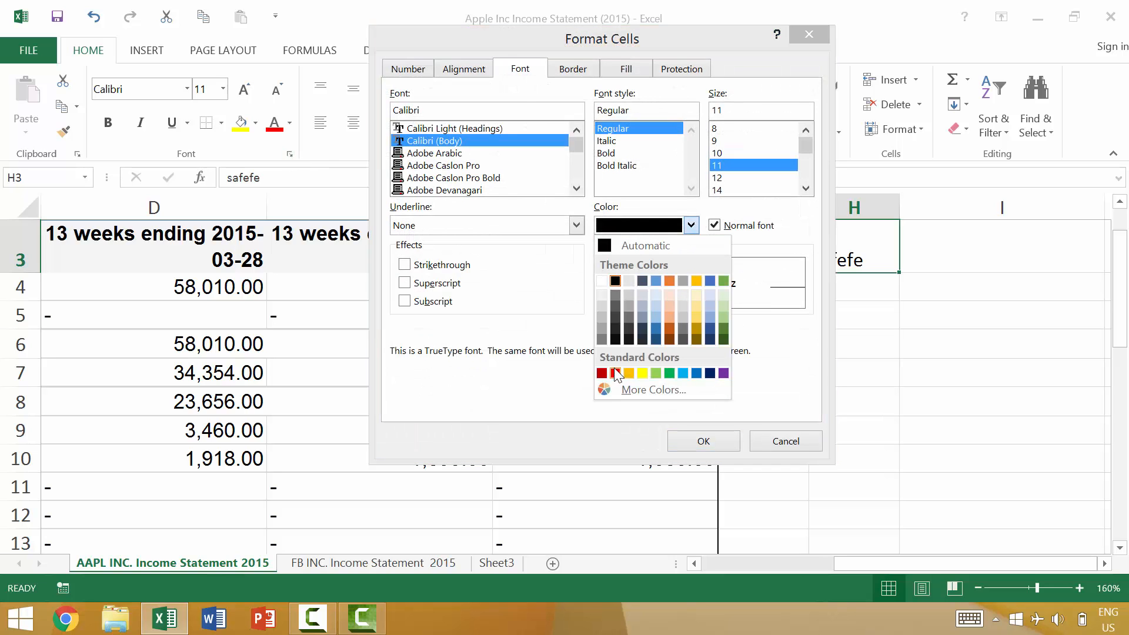
pyautogui.moveTo(721, 48); pyautogui.dragTo(600, 69)
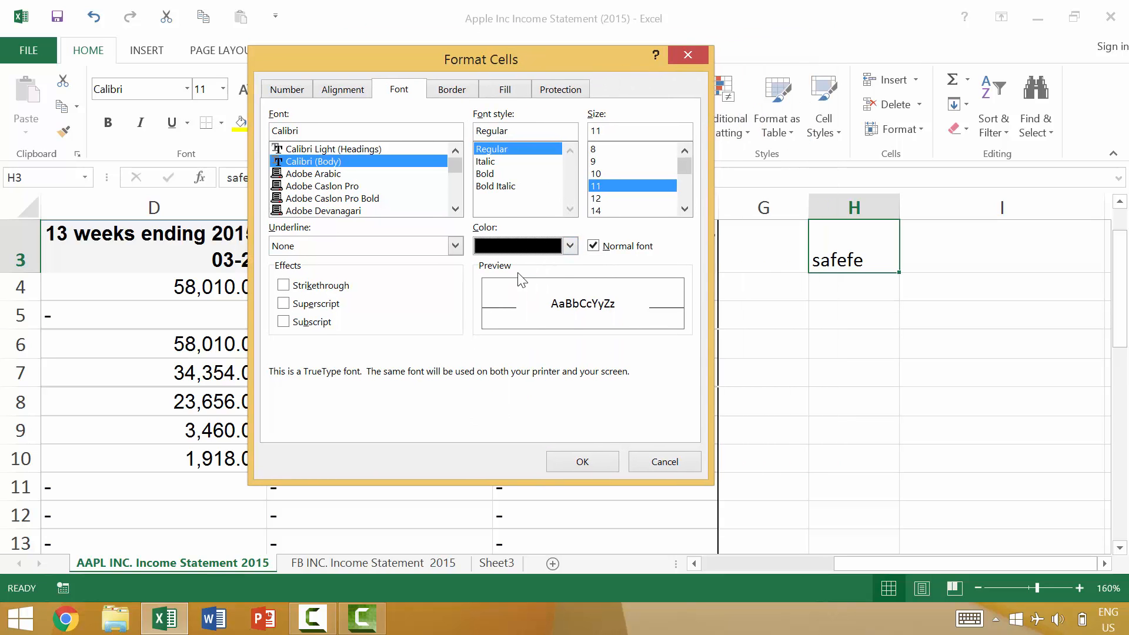
pyautogui.click(569, 246)
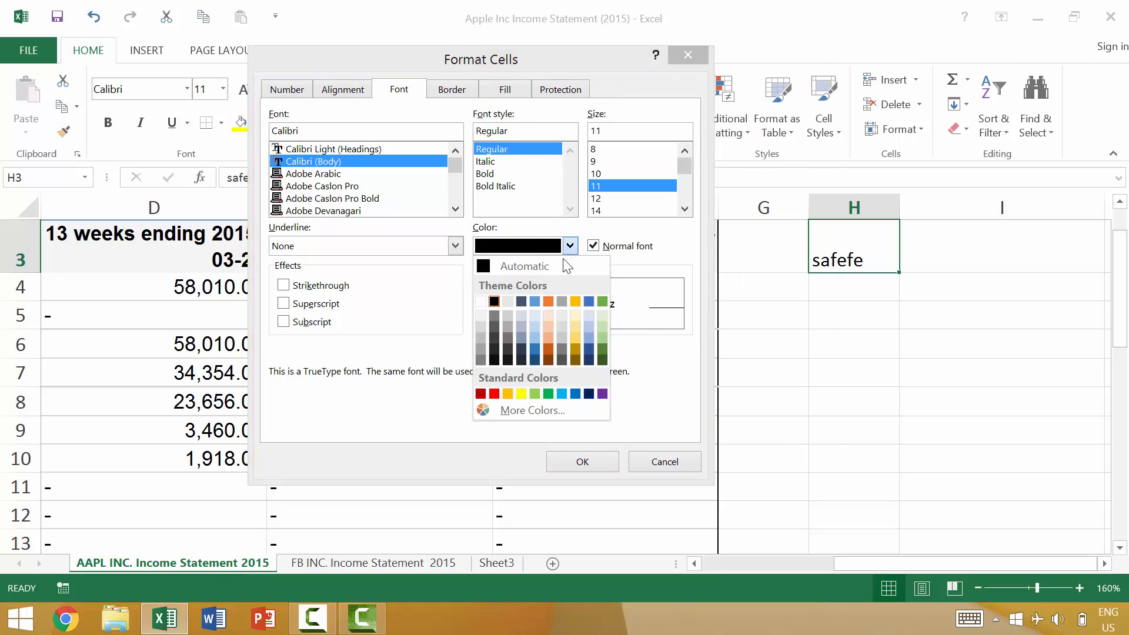
pyautogui.click(496, 393)
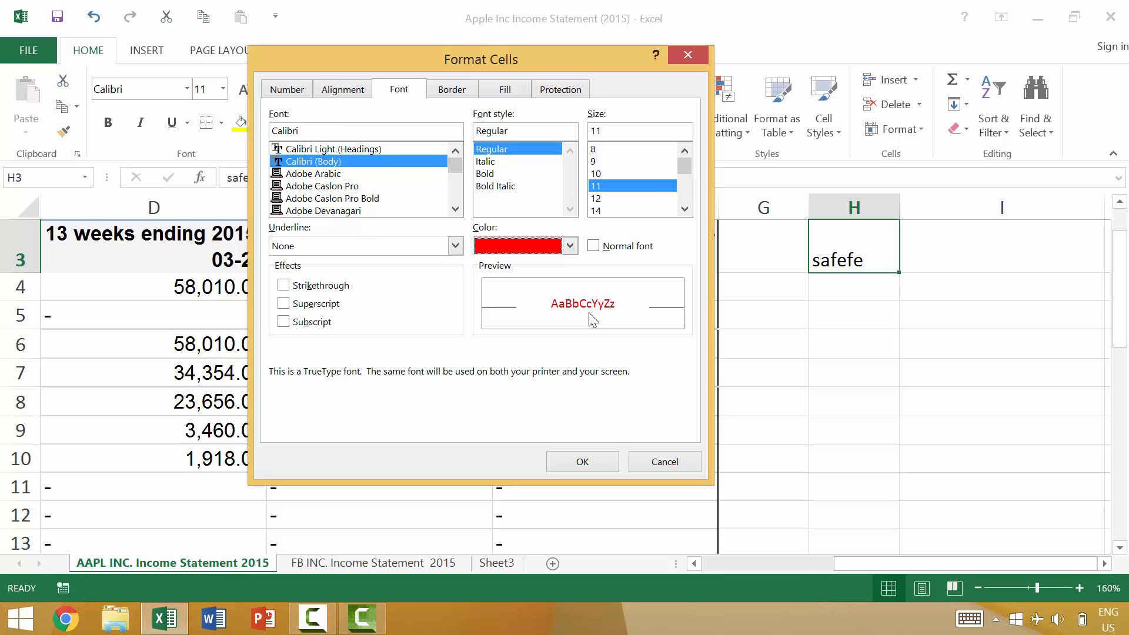
pyautogui.press('Escape')
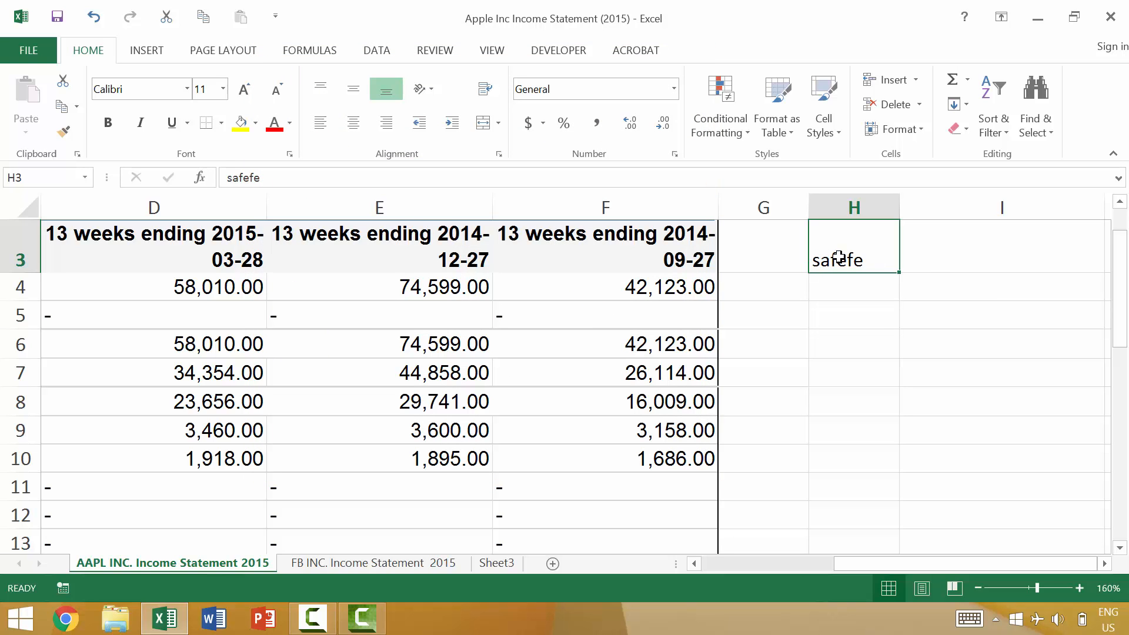
# - Clear the text from cell H3
pyautogui.press('BackSpace')
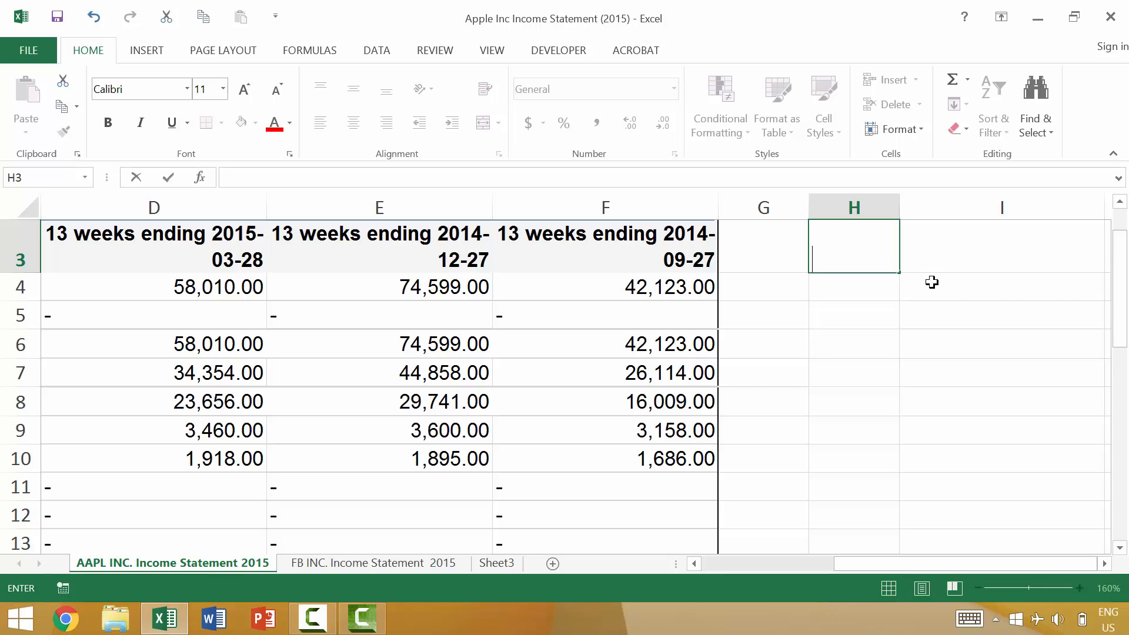
pyautogui.press('Return')
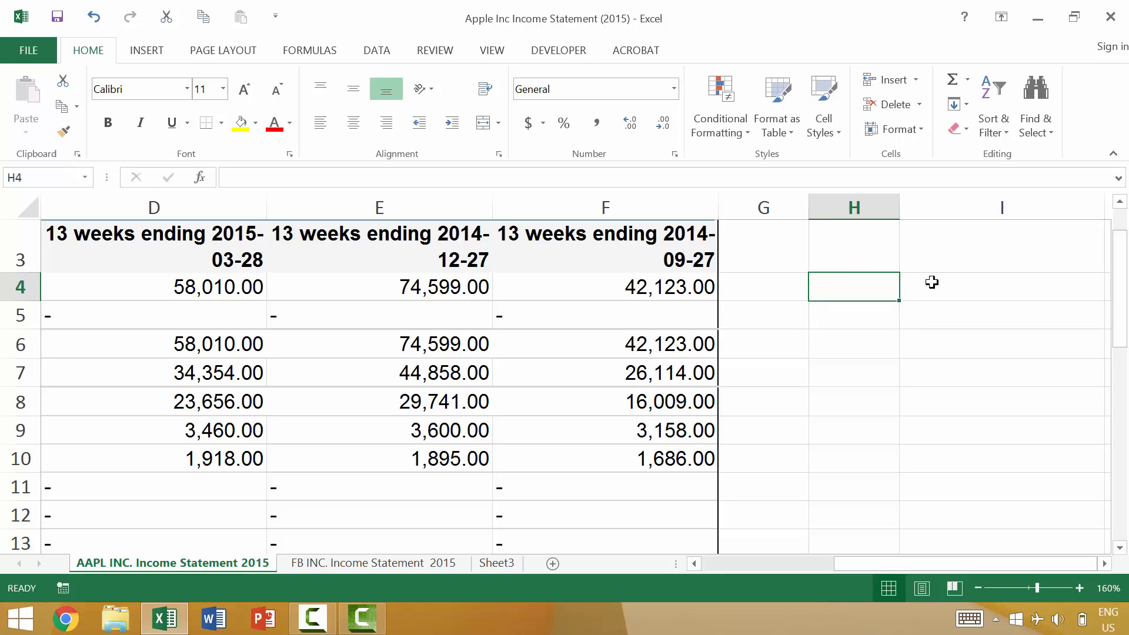
# - Bring up the Style dialog for cell H4 twice, closing it each time without making changes
pyautogui.hotkey('alt', '\\')
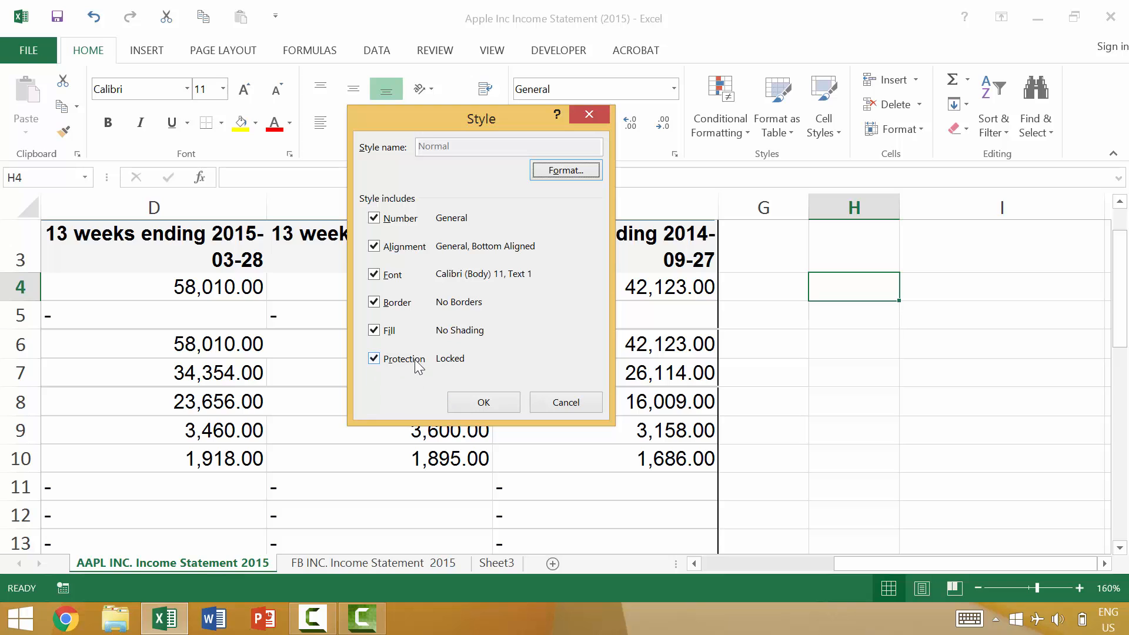
pyautogui.press('Escape')
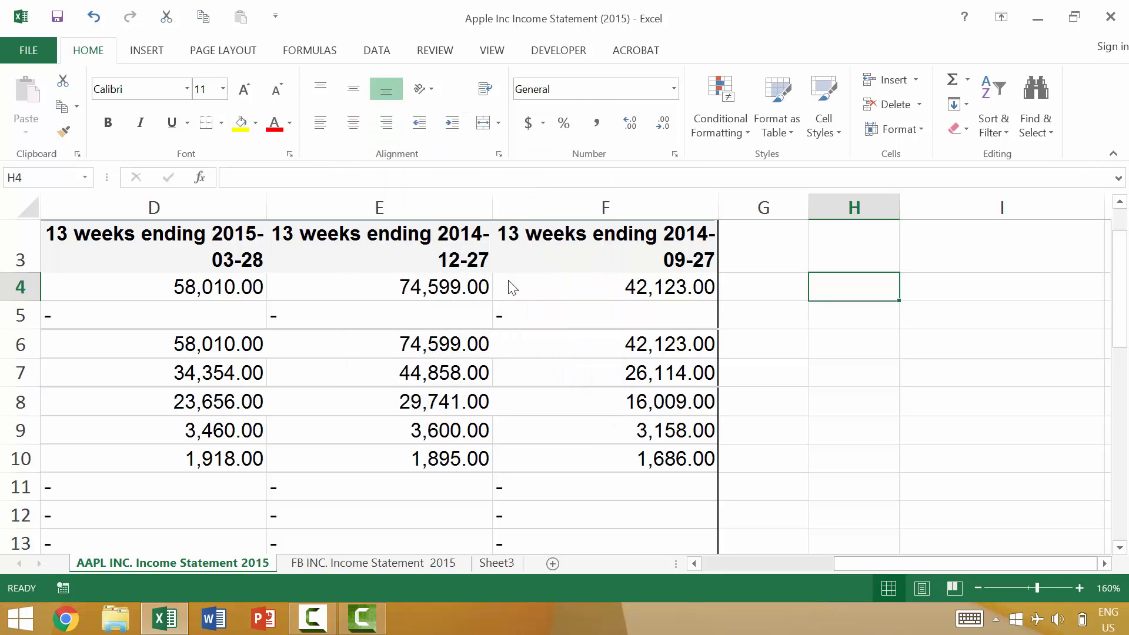
pyautogui.hotkey('alt', '\\')
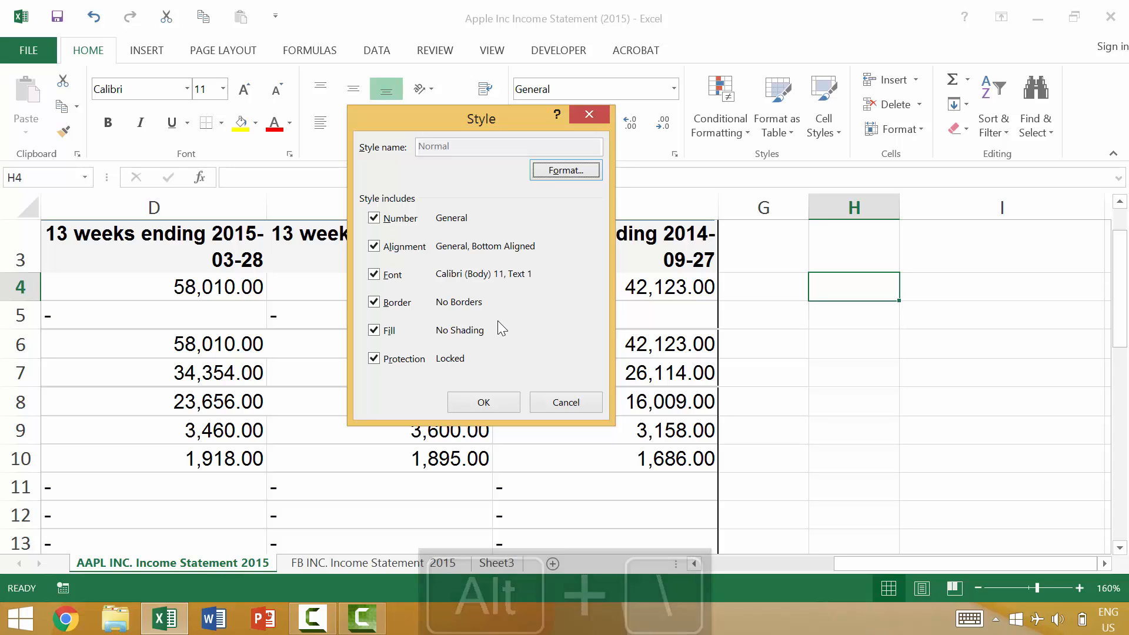
pyautogui.press('Escape')
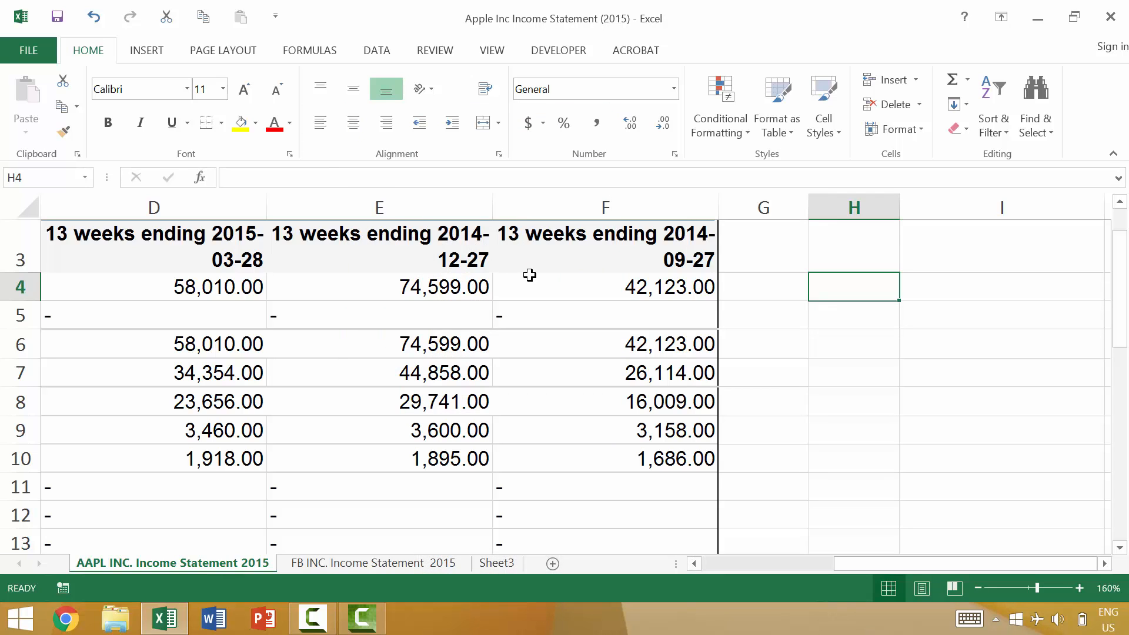
# - Zoom the worksheet out to 85% and select cell A1
pyautogui.scroll(-4, 542, 271)
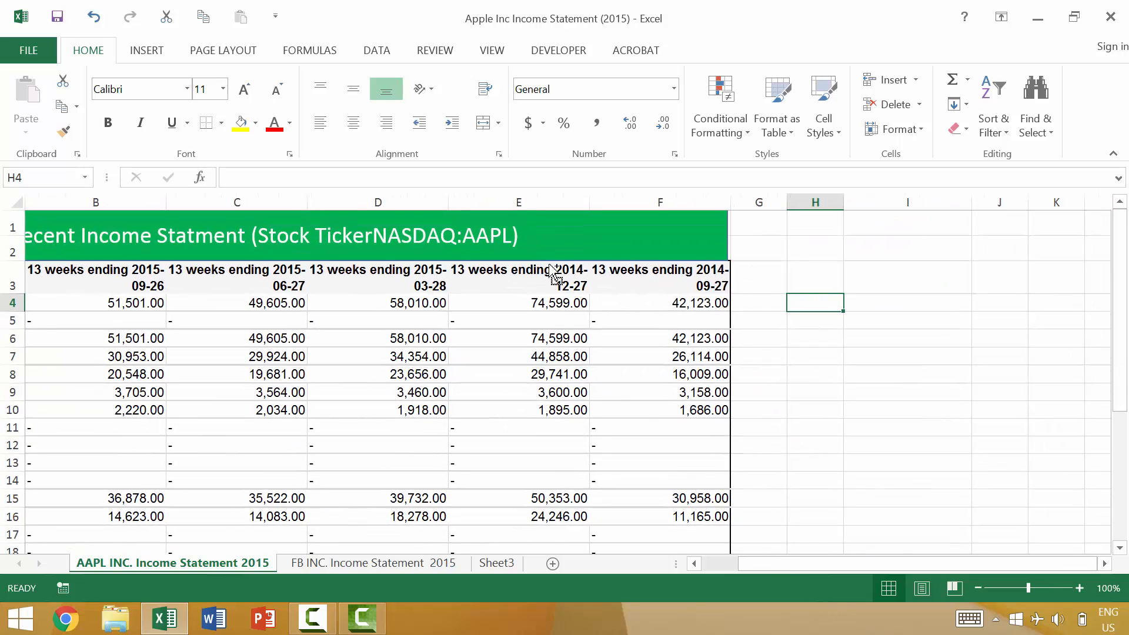
pyautogui.scroll(-1, 553, 272)
pyautogui.hotkey('ctrl', 'Home')
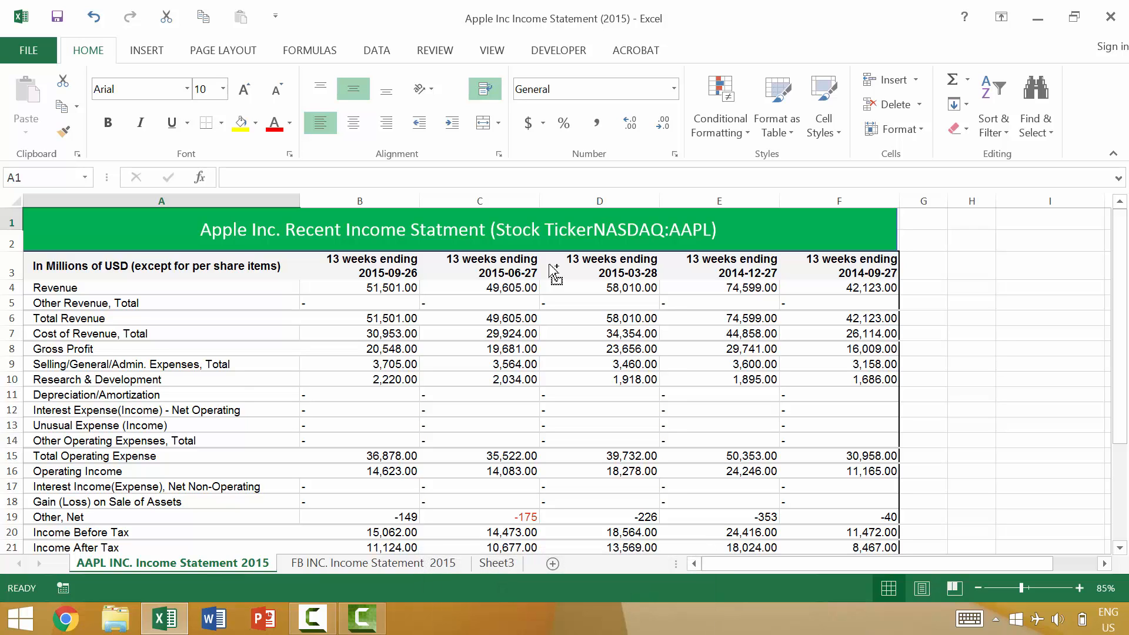
# - Show and dismiss the context menu for cell A1 and the Excel window's control menu
pyautogui.hotkey('shift', 'F10')
pyautogui.hotkey('shift', 'F10')
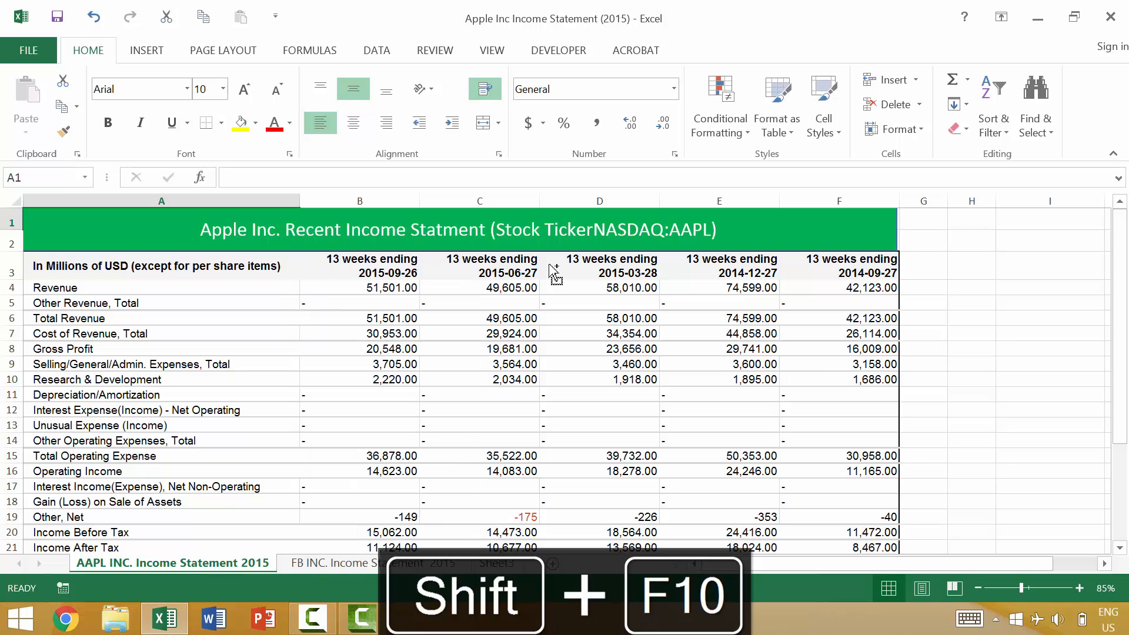
pyautogui.hotkey('alt', 'space')
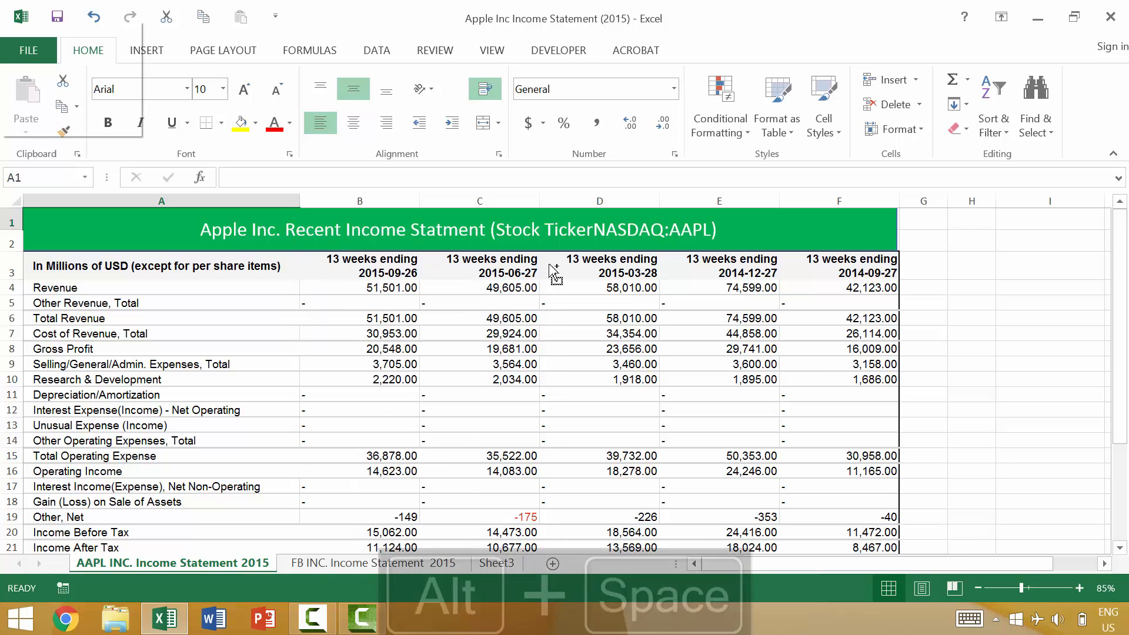
pyautogui.hotkey('alt', 'space')
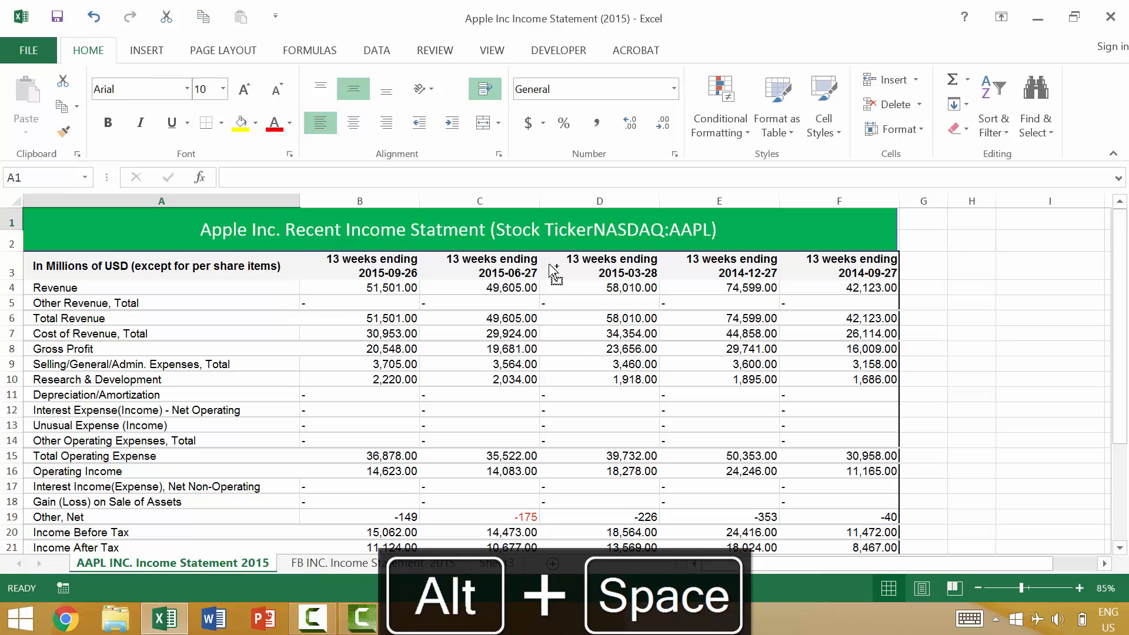
# - Open the Format Cells font settings for cell A1 and move the focus forward and back, ending on the font style
pyautogui.hotkey('ctrl', '1')
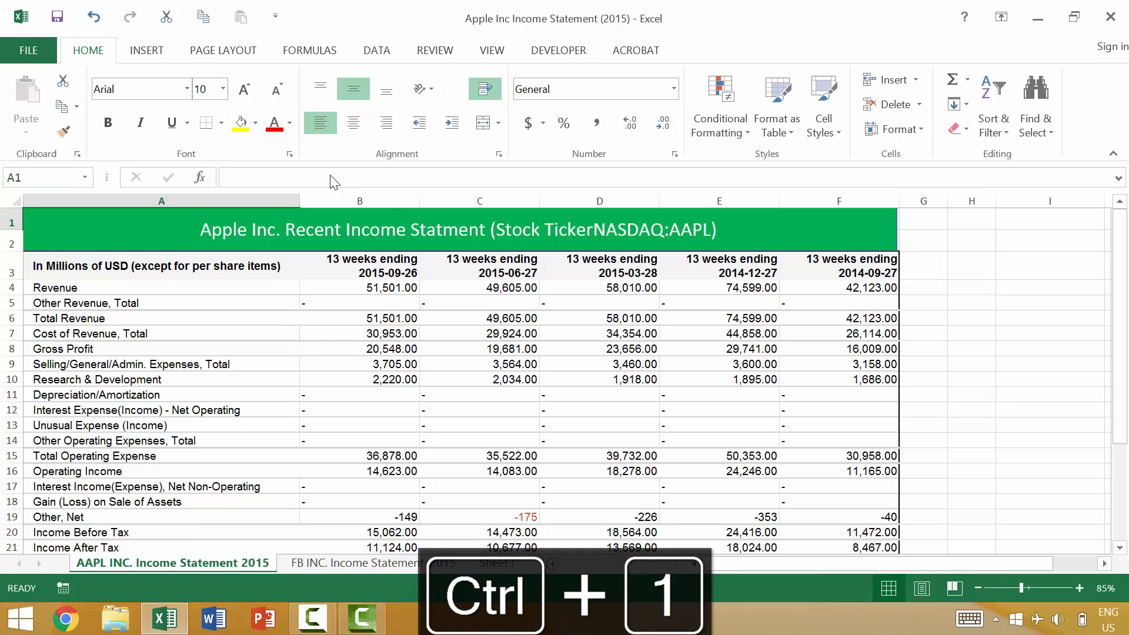
pyautogui.click(290, 154)
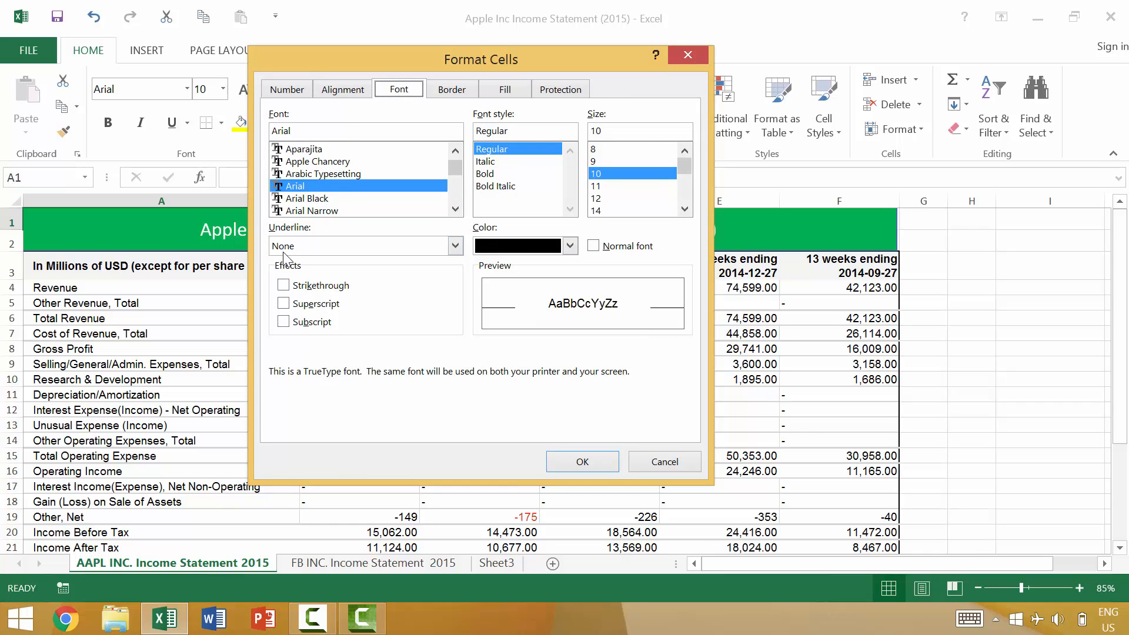
pyautogui.press('Tab')
pyautogui.press('Tab')
pyautogui.press('Tab')
pyautogui.press('Tab')
pyautogui.press('Tab')
pyautogui.press('Tab')
pyautogui.press('Tab')
pyautogui.press('Tab')
pyautogui.press('Tab')
pyautogui.hotkey('shift', 'Tab')
pyautogui.hotkey('shift', 'Tab')
pyautogui.hotkey('shift', 'Tab')
pyautogui.hotkey('shift', 'Tab')
pyautogui.hotkey('shift', 'Tab')
pyautogui.hotkey('shift', 'Tab')
pyautogui.hotkey('shift', 'Tab')
pyautogui.hotkey('shift', 'Tab')
pyautogui.press('Tab')
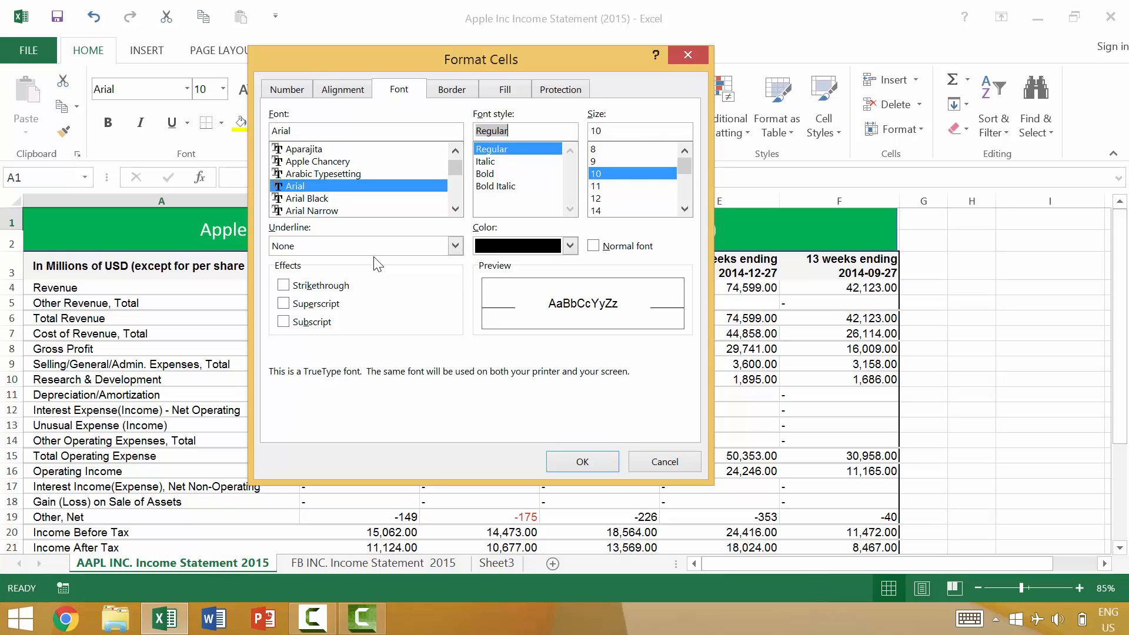
# - Move the focus to the Subscript effect, toggle it on and off, leave it enabled, and apply it to cell A1
pyautogui.press('Tab')
pyautogui.press('Tab')
pyautogui.press('Tab')
pyautogui.press('Tab')
pyautogui.press('Tab')
pyautogui.press('Tab')
pyautogui.press('Tab')
pyautogui.press('space')
pyautogui.press('space')
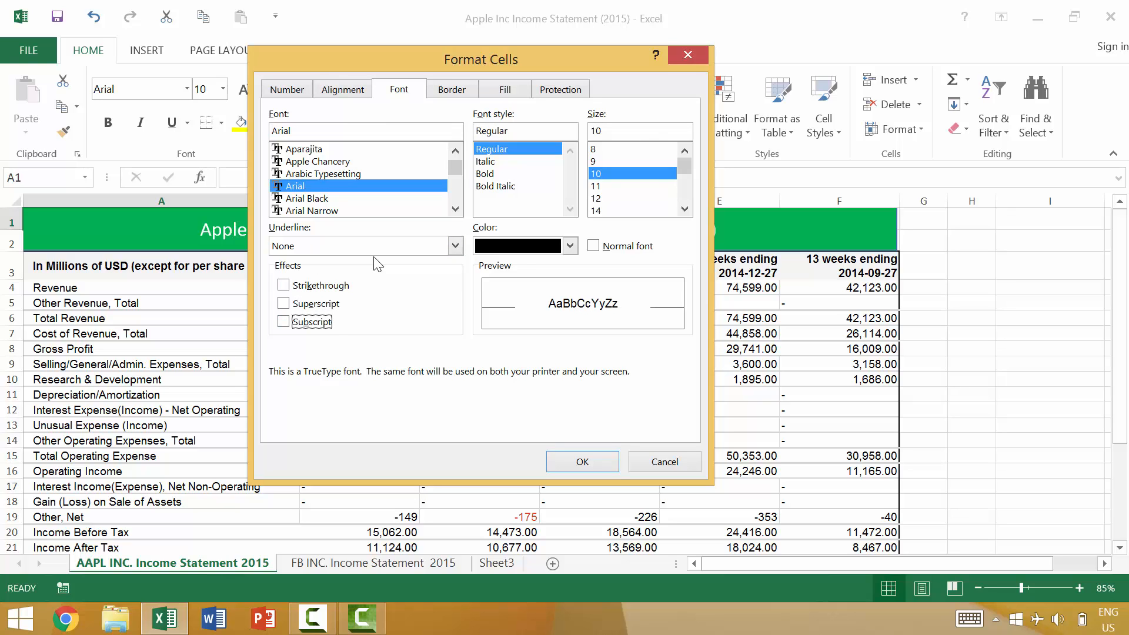
pyautogui.press('space')
pyautogui.press('space')
pyautogui.press('space')
pyautogui.press('Return')
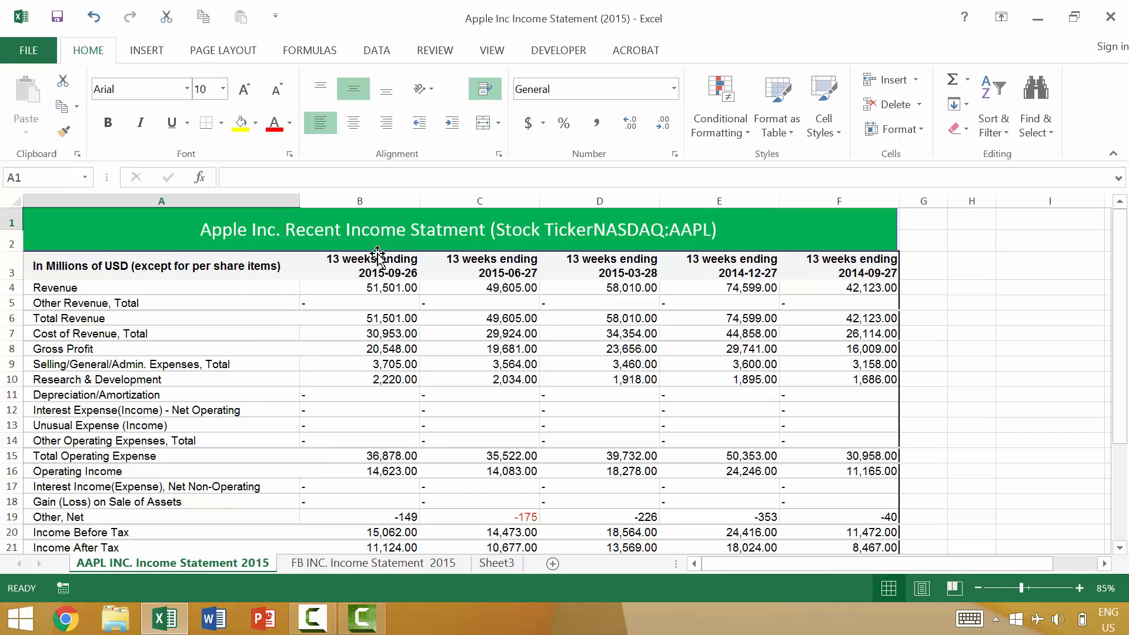
# - Check cell A1's font effects in the Format Cells dialog, close it unchanged, and bring up the Style dialog
pyautogui.hotkey('ctrl', '1')
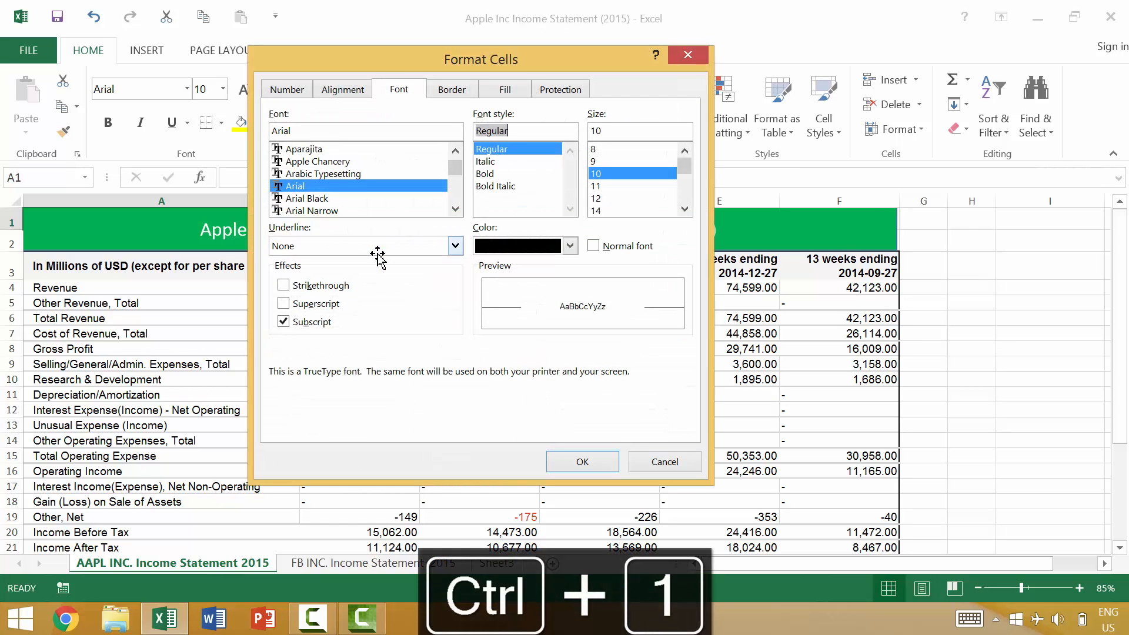
pyautogui.press('Escape')
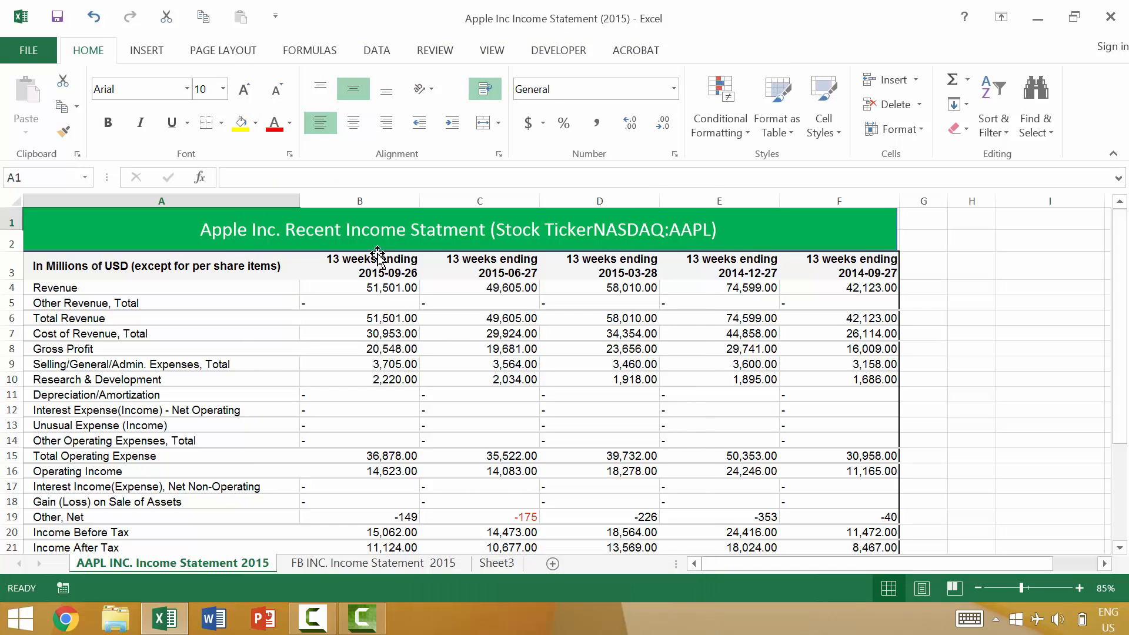
pyautogui.hotkey('alt', '\\')
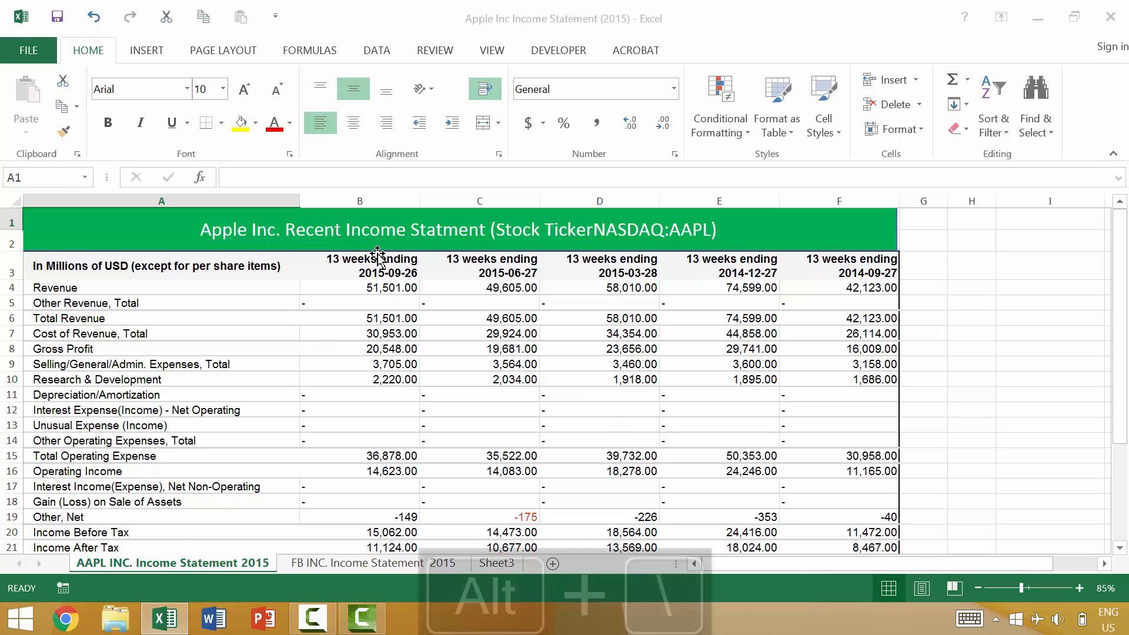